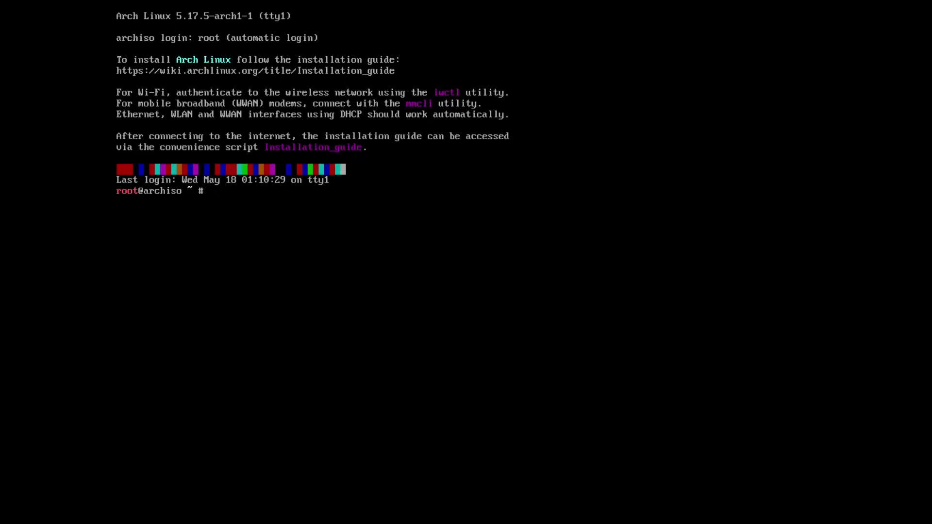
Step: Reinstall archinstall with 'sudo pacman -Sy archinstall', answer y, then enter the archinstall command
{"action": "type", "text": "sudo pacman -Sy archinstall"}
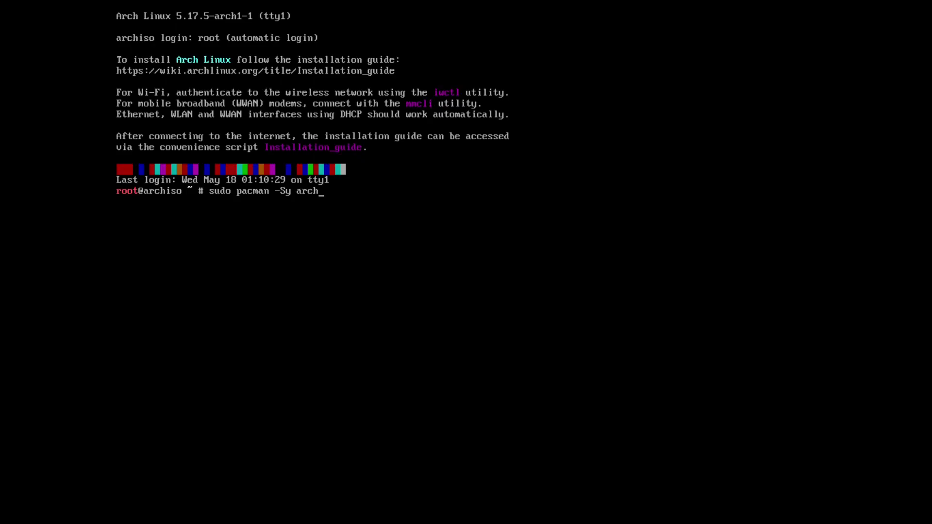
{"action": "key", "text": "Return"}
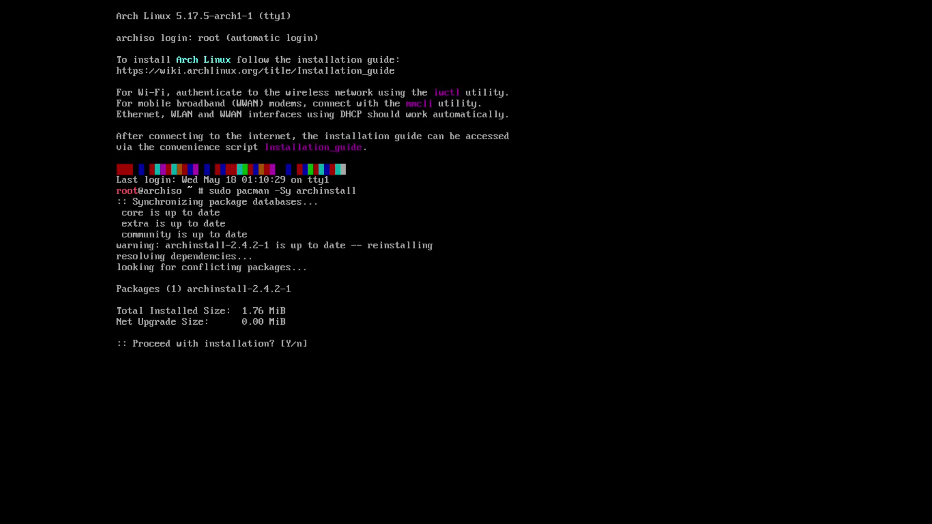
{"action": "type", "text": "y"}
{"action": "key", "text": "Return"}
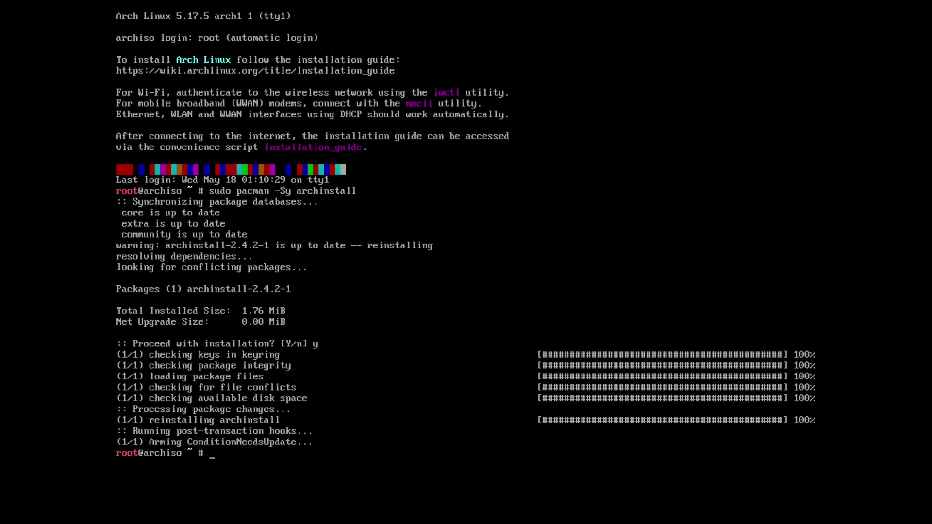
{"action": "type", "text": "archinstall"}
Step: Launch archinstall and check the Install entry, which reports 2 configs still missing
{"action": "key", "text": "Return"}
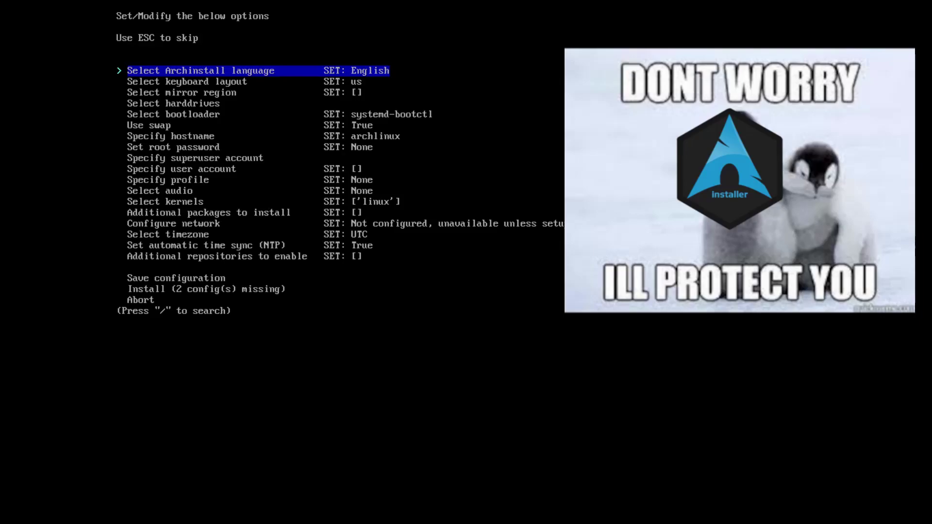
{"action": "key", "text": "Up"}
{"action": "key", "text": "Up"}
{"action": "key", "text": "Down"}
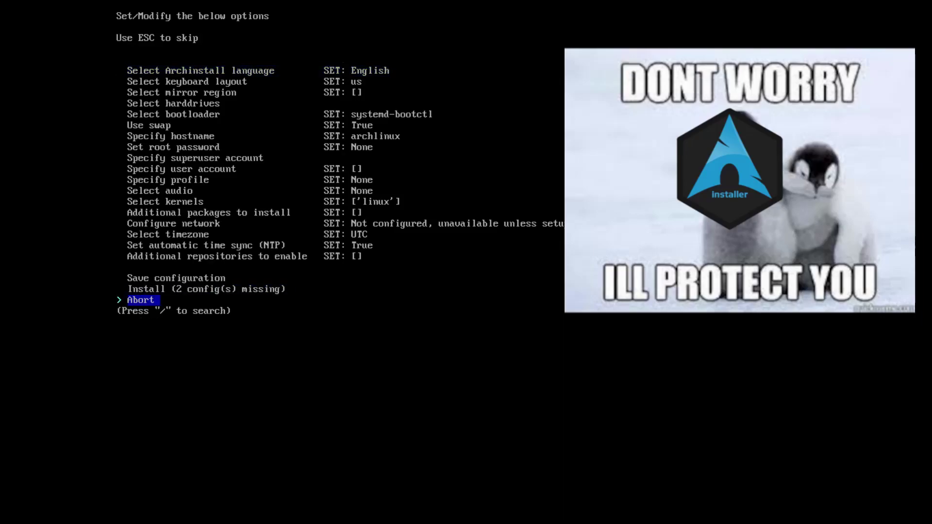
{"action": "key", "text": "Up"}
{"action": "key", "text": "Down"}
{"action": "key", "text": "Up"}
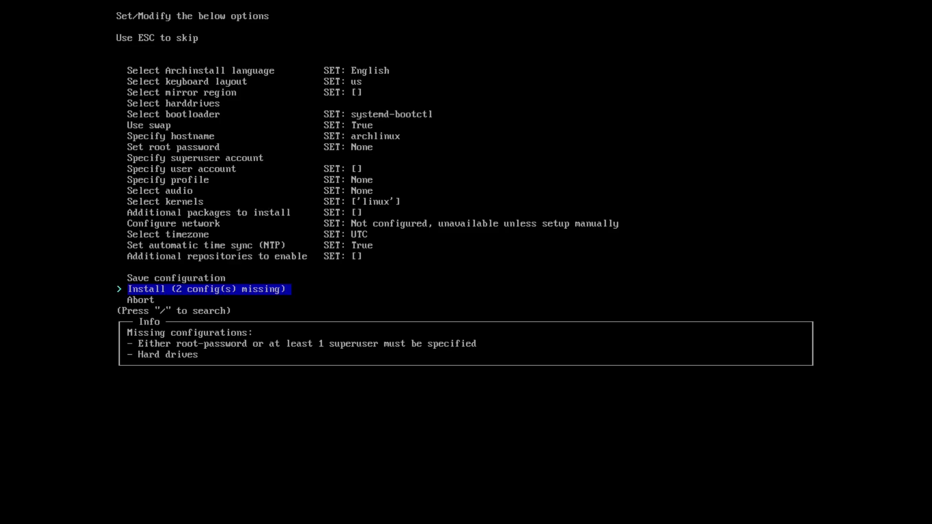
{"action": "key", "text": "Down"}
{"action": "key", "text": "Up"}
{"action": "key", "text": "Down"}
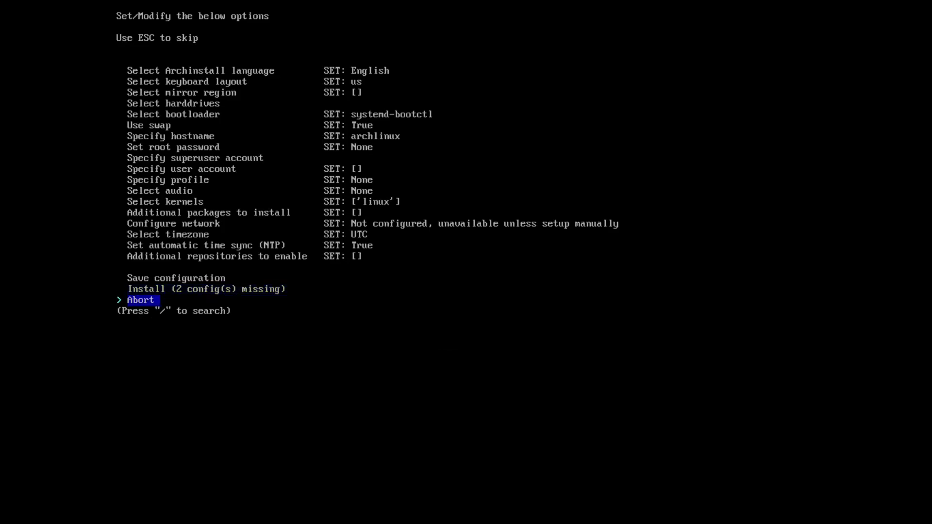
{"action": "key", "text": "Down"}
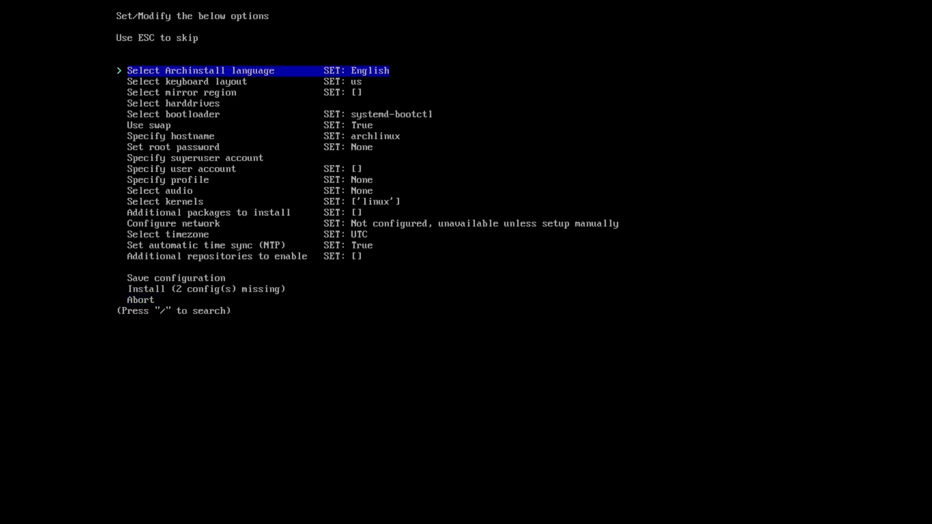
{"action": "key", "text": "Down"}
{"action": "key", "text": "Up"}
{"action": "key", "text": "Return"}
{"action": "key", "text": "Down"}
{"action": "key", "text": "Down"}
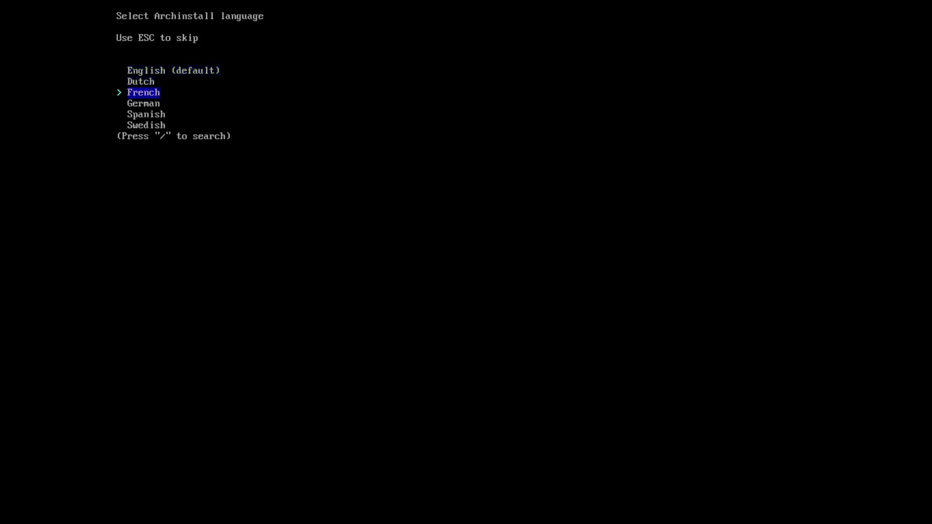
{"action": "key", "text": "Return"}
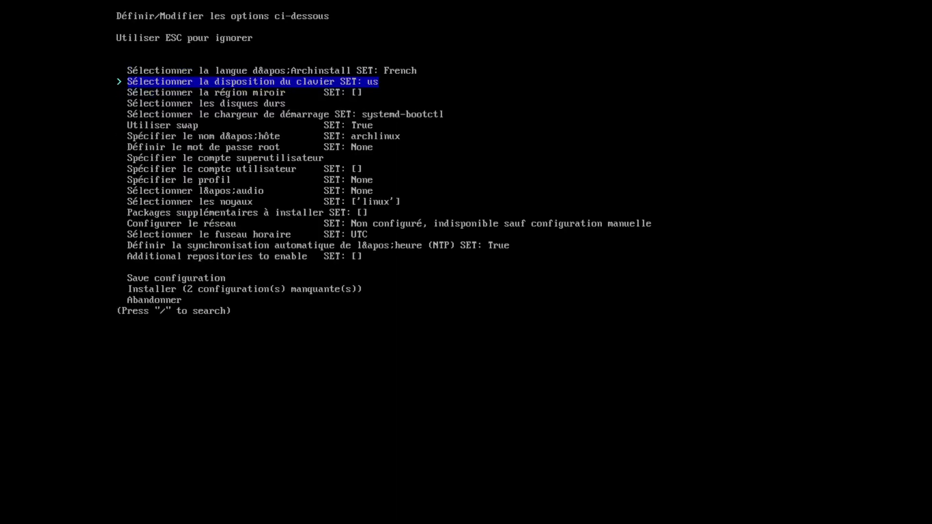
{"action": "key", "text": "Down"}
{"action": "key", "text": "Down"}
{"action": "key", "text": "Down"}
{"action": "key", "text": "Up"}
{"action": "key", "text": "Up"}
{"action": "key", "text": "Up"}
{"action": "key", "text": "Up"}
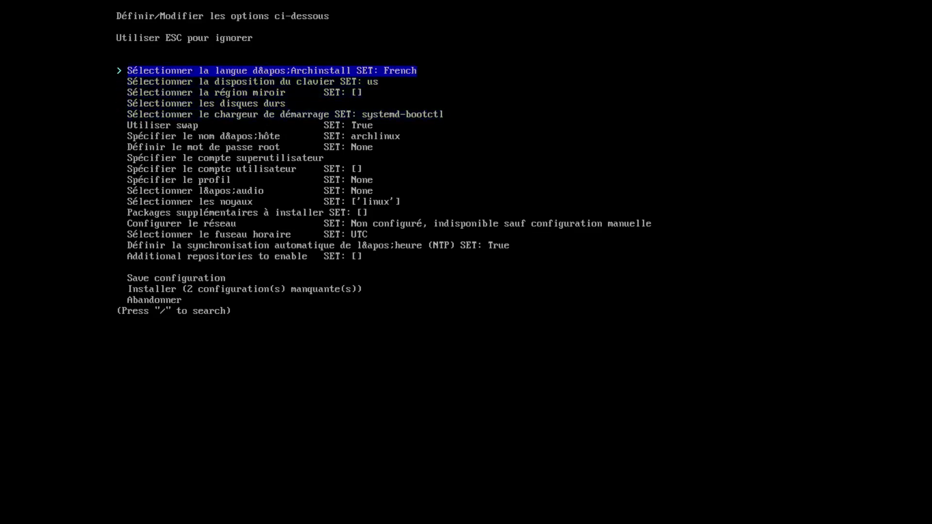
{"action": "key", "text": "Down"}
{"action": "key", "text": "Down"}
{"action": "key", "text": "Down"}
{"action": "key", "text": "Down"}
{"action": "key", "text": "Down"}
{"action": "key", "text": "Down"}
{"action": "key", "text": "Down"}
{"action": "key", "text": "Down"}
{"action": "key", "text": "Down"}
{"action": "key", "text": "Down"}
{"action": "key", "text": "Down"}
{"action": "key", "text": "Down"}
{"action": "key", "text": "Down"}
{"action": "key", "text": "Down"}
{"action": "key", "text": "Down"}
{"action": "key", "text": "Down"}
{"action": "key", "text": "Down"}
{"action": "key", "text": "Down"}
{"action": "key", "text": "Down"}
{"action": "key", "text": "Down"}
{"action": "key", "text": "Down"}
{"action": "key", "text": "Down"}
{"action": "key", "text": "Up"}
{"action": "key", "text": "Return"}
{"action": "key", "text": "Return"}
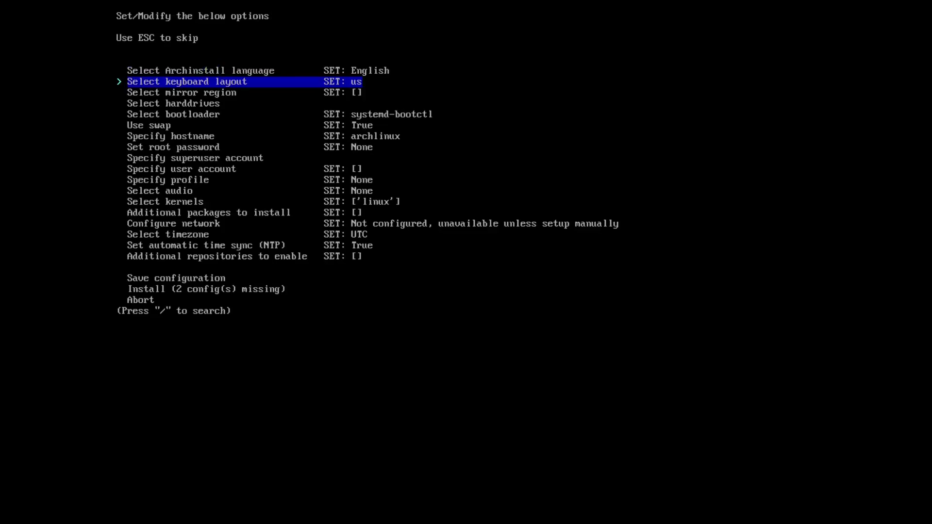
{"action": "key", "text": "Return"}
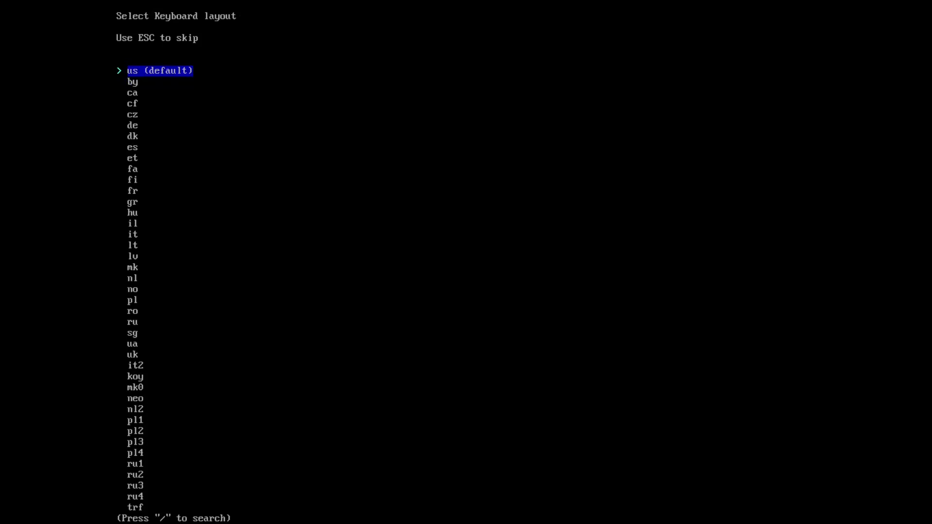
{"action": "key", "text": "slash"}
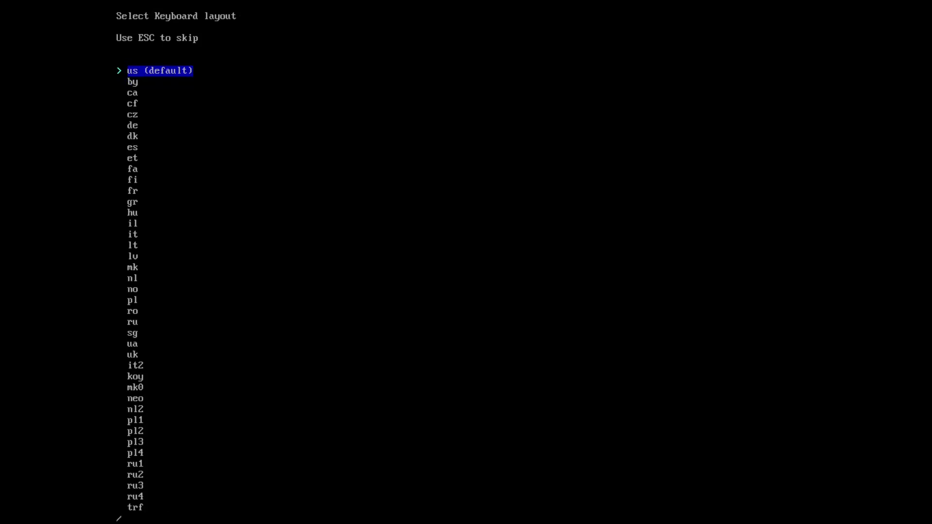
{"action": "type", "text": "b"}
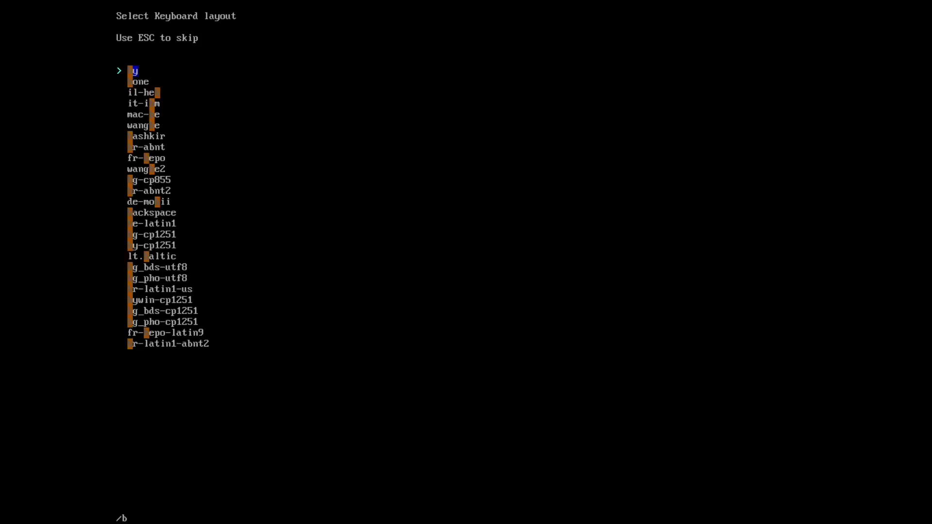
{"action": "type", "text": "l"}
{"action": "key", "text": "BackSpace"}
{"action": "type", "text": "one"}
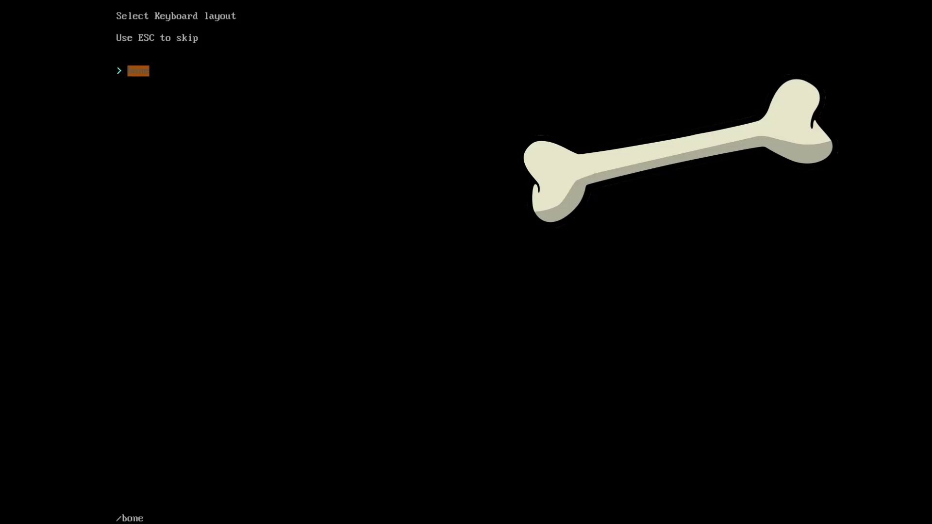
{"action": "key", "text": "BackSpace"}
{"action": "key", "text": "BackSpace"}
{"action": "key", "text": "BackSpace"}
{"action": "key", "text": "BackSpace"}
{"action": "key", "text": "BackSpace"}
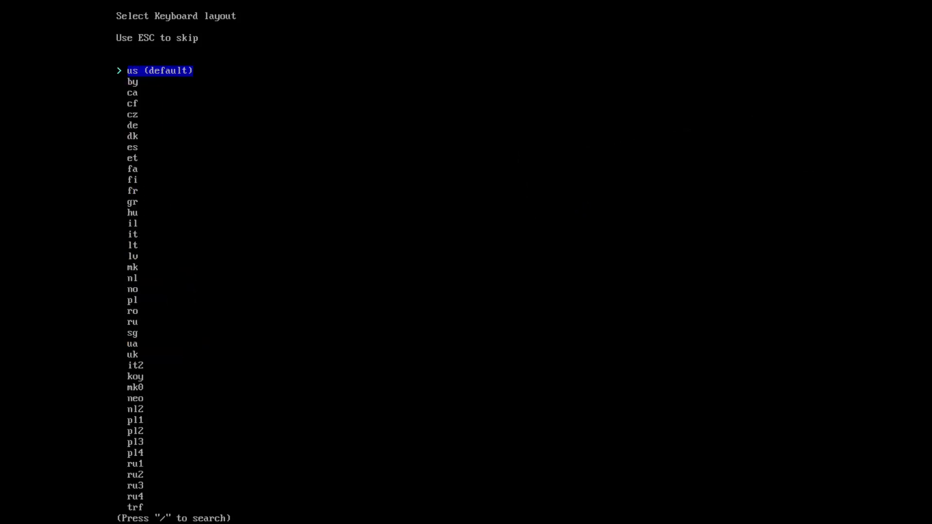
{"action": "key", "text": "Return"}
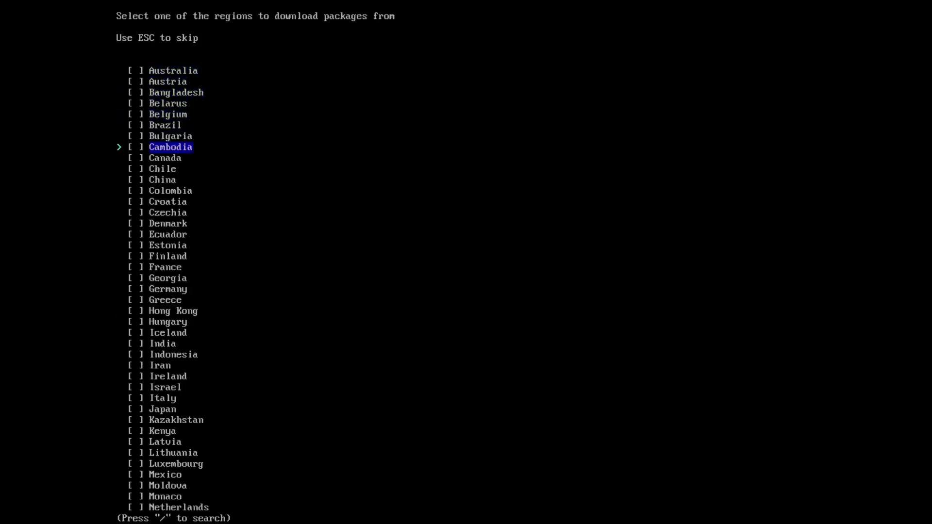
Step: Try marking Germany, Greece, Hong Kong, Hungary and Iceland as mirror regions, then discard that selection
{"action": "key", "text": "Down"}
{"action": "key", "text": "Down"}
{"action": "key", "text": "Down"}
{"action": "key", "text": "Down"}
{"action": "key", "text": "Down"}
{"action": "key", "text": "Down"}
{"action": "key", "text": "Down"}
{"action": "key", "text": "Down"}
{"action": "key", "text": "Down"}
{"action": "key", "text": "Down"}
{"action": "key", "text": "Down"}
{"action": "key", "text": "Down"}
{"action": "key", "text": "Down"}
{"action": "key", "text": "Down"}
{"action": "key", "text": "Down"}
{"action": "key", "text": "Down"}
{"action": "key", "text": "Down"}
{"action": "key", "text": "Down"}
{"action": "key", "text": "Down"}
{"action": "key", "text": "Down"}
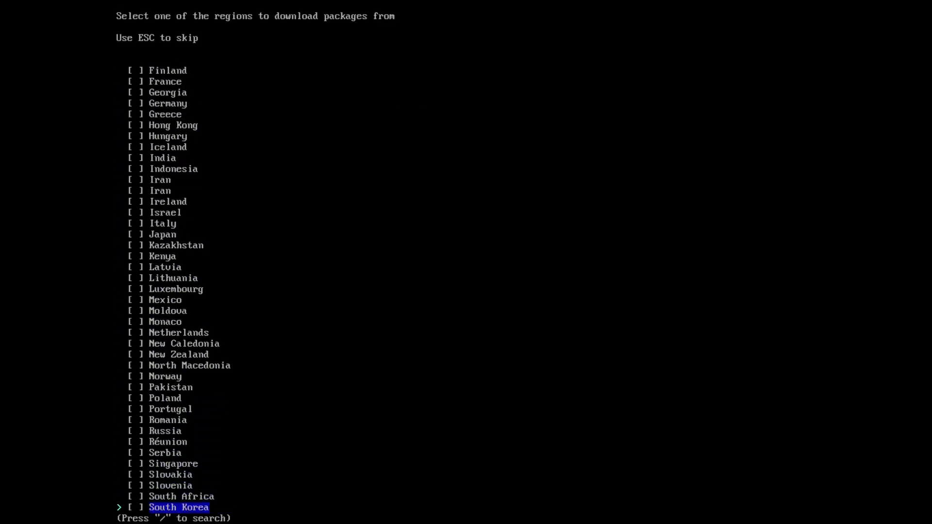
{"action": "key", "text": "Down"}
{"action": "key", "text": "Down"}
{"action": "key", "text": "Down"}
{"action": "key", "text": "Down"}
{"action": "key", "text": "Down"}
{"action": "key", "text": "Down"}
{"action": "key", "text": "Down"}
{"action": "key", "text": "Down"}
{"action": "key", "text": "Down"}
{"action": "key", "text": "Down"}
{"action": "key", "text": "Down"}
{"action": "key", "text": "Down"}
{"action": "key", "text": "Down"}
{"action": "key", "text": "Down"}
{"action": "key", "text": "Down"}
{"action": "key", "text": "Down"}
{"action": "key", "text": "Down"}
{"action": "key", "text": "Down"}
{"action": "key", "text": "Down"}
{"action": "key", "text": "Down"}
{"action": "key", "text": "Up"}
{"action": "key", "text": "Up"}
{"action": "key", "text": "Up"}
{"action": "key", "text": "Up"}
{"action": "key", "text": "space"}
{"action": "key", "text": "Down"}
{"action": "key", "text": "space"}
{"action": "key", "text": "Down"}
{"action": "key", "text": "space"}
{"action": "key", "text": "Down"}
{"action": "key", "text": "space"}
{"action": "key", "text": "Down"}
{"action": "key", "text": "space"}
{"action": "key", "text": "Return"}
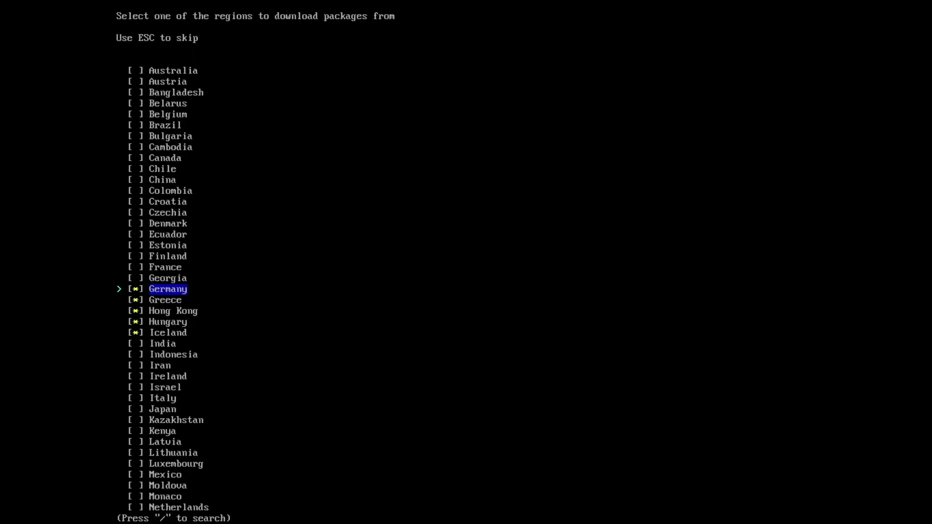
{"action": "key", "text": "Escape"}
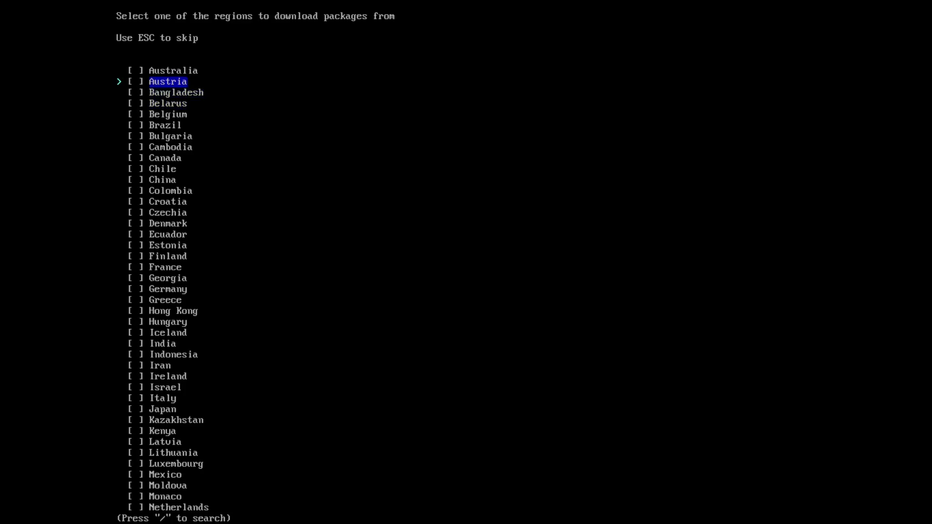
Step: Set Austria as the mirror region, then untick Austria in the region list
{"action": "key", "text": "Return"}
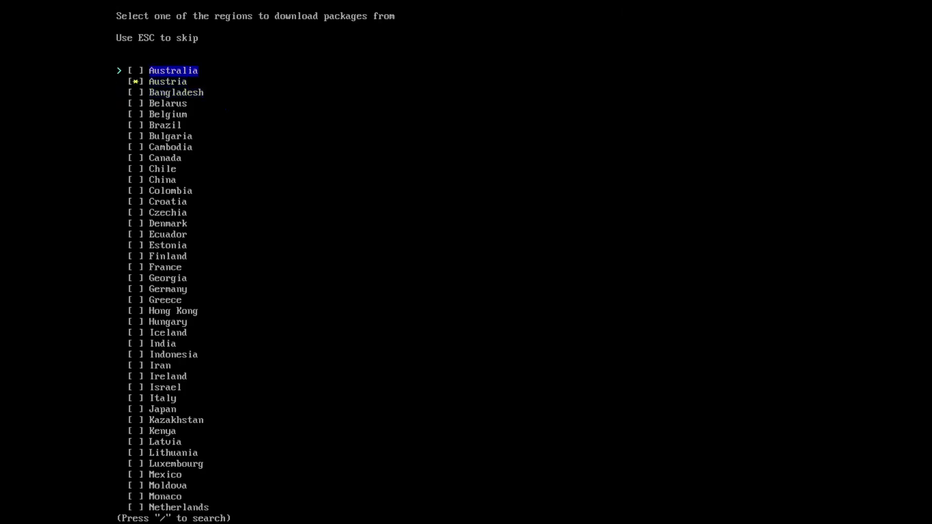
{"action": "key", "text": "Down"}
{"action": "key", "text": "Down"}
{"action": "key", "text": "Up"}
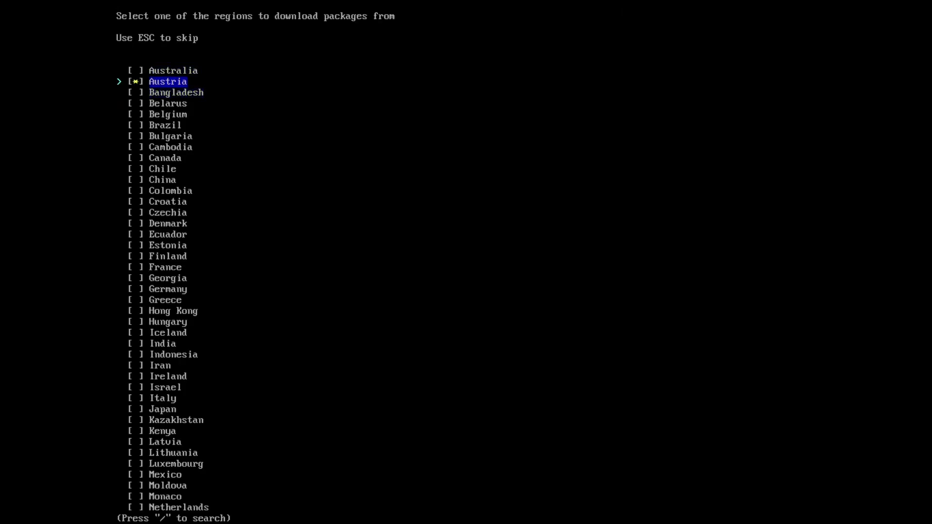
{"action": "key", "text": "space"}
{"action": "key", "text": "Down"}
{"action": "key", "text": "Up"}
{"action": "key", "text": "Down"}
{"action": "key", "text": "Down"}
{"action": "key", "text": "Down"}
{"action": "key", "text": "Down"}
{"action": "key", "text": "Down"}
{"action": "key", "text": "Down"}
{"action": "key", "text": "Down"}
{"action": "key", "text": "Down"}
{"action": "key", "text": "Down"}
{"action": "key", "text": "Down"}
{"action": "key", "text": "Down"}
{"action": "key", "text": "Down"}
{"action": "key", "text": "Down"}
{"action": "key", "text": "Down"}
{"action": "key", "text": "Down"}
{"action": "key", "text": "Down"}
{"action": "key", "text": "Down"}
{"action": "key", "text": "Down"}
{"action": "key", "text": "Down"}
{"action": "key", "text": "Down"}
{"action": "key", "text": "Down"}
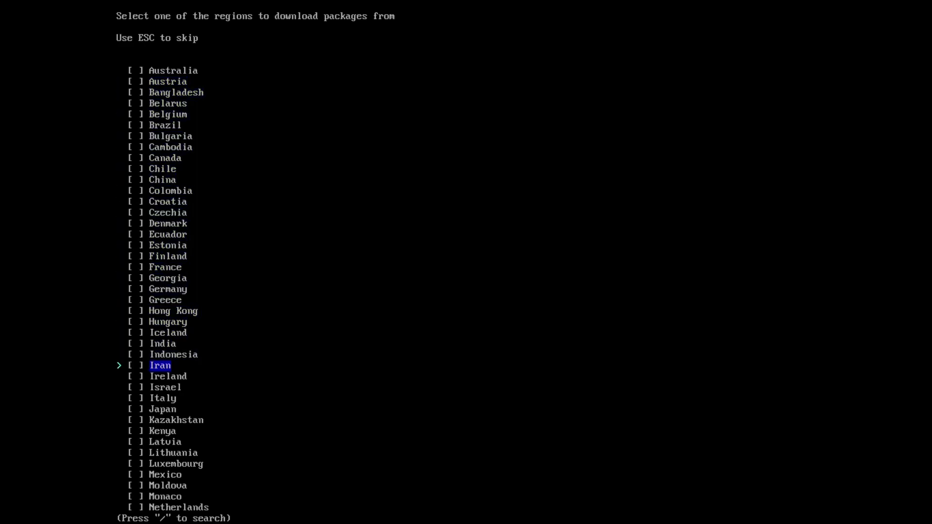
Step: Tick Italy and Worldwide as mirror regions and confirm them
{"action": "key", "text": "Down"}
{"action": "key", "text": "Down"}
{"action": "key", "text": "Down"}
{"action": "key", "text": "space"}
{"action": "key", "text": "Down"}
{"action": "key", "text": "Down"}
{"action": "key", "text": "Down"}
{"action": "key", "text": "Down"}
{"action": "key", "text": "Down"}
{"action": "key", "text": "Down"}
{"action": "key", "text": "Down"}
{"action": "key", "text": "Down"}
{"action": "key", "text": "Down"}
{"action": "key", "text": "Down"}
{"action": "key", "text": "Down"}
{"action": "key", "text": "Down"}
{"action": "key", "text": "Down"}
{"action": "key", "text": "Down"}
{"action": "key", "text": "Down"}
{"action": "key", "text": "Down"}
{"action": "key", "text": "Down"}
{"action": "key", "text": "Down"}
{"action": "key", "text": "Down"}
{"action": "key", "text": "Down"}
{"action": "key", "text": "Down"}
{"action": "key", "text": "Down"}
{"action": "key", "text": "Down"}
{"action": "key", "text": "Down"}
{"action": "key", "text": "Down"}
{"action": "key", "text": "Down"}
{"action": "key", "text": "Down"}
{"action": "key", "text": "Up"}
{"action": "key", "text": "Up"}
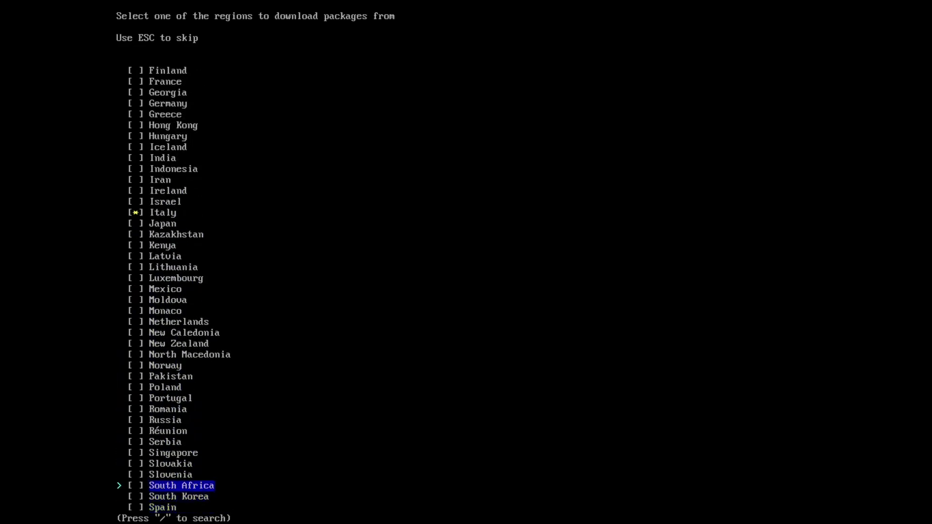
{"action": "key", "text": "Down"}
{"action": "key", "text": "Down"}
{"action": "key", "text": "Down"}
{"action": "key", "text": "Down"}
{"action": "key", "text": "Down"}
{"action": "key", "text": "Down"}
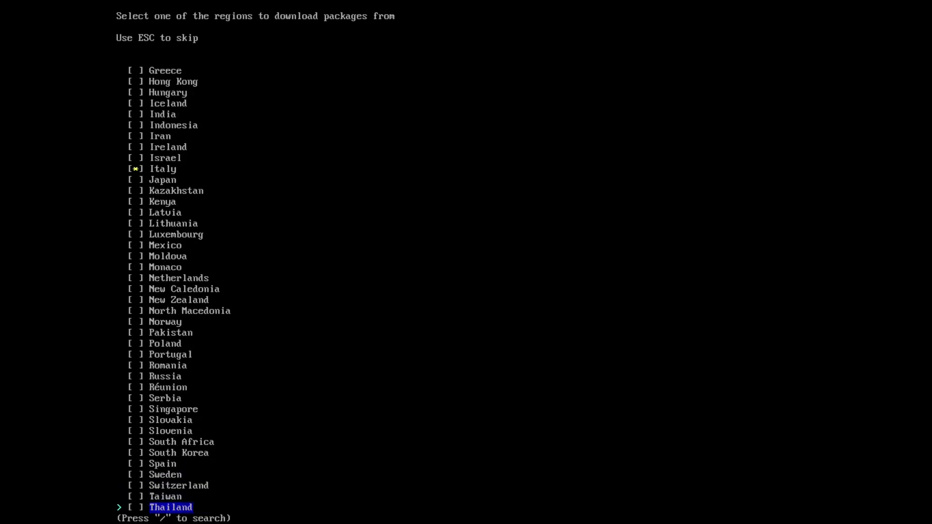
{"action": "key", "text": "Down"}
{"action": "key", "text": "Down"}
{"action": "key", "text": "Down"}
{"action": "key", "text": "Down"}
{"action": "key", "text": "Down"}
{"action": "key", "text": "Down"}
{"action": "key", "text": "space"}
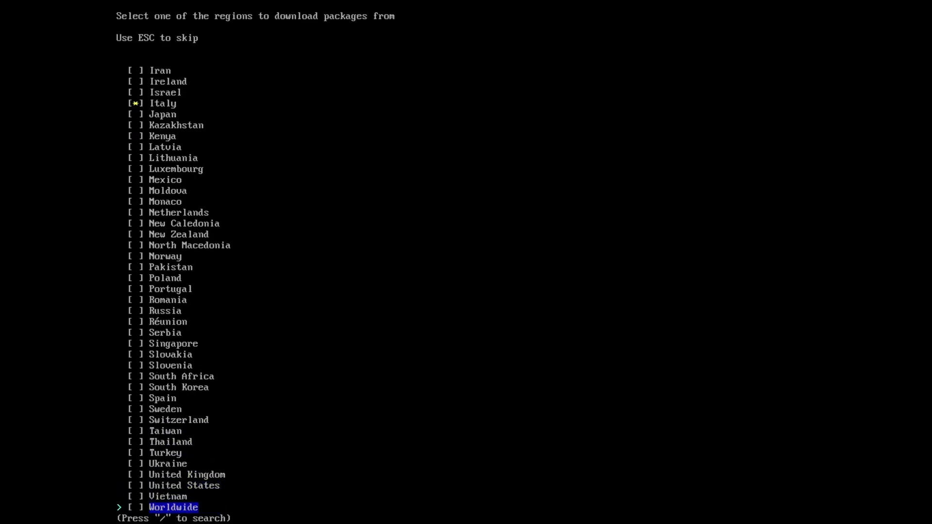
{"action": "key", "text": "Down"}
{"action": "key", "text": "Return"}
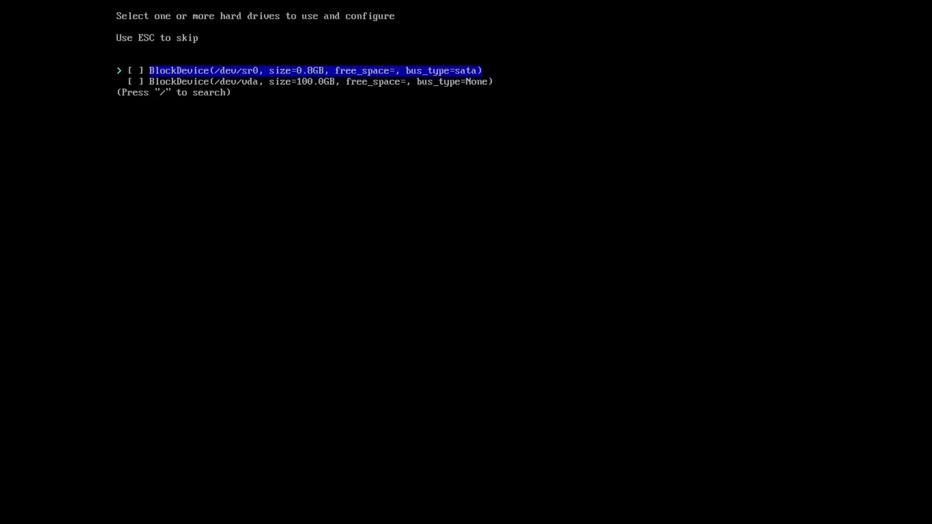
Step: Choose the 100 GB /dev/vda drive and wipe it for a default btrfs layout with subvolumes and compression
{"action": "key", "text": "Down"}
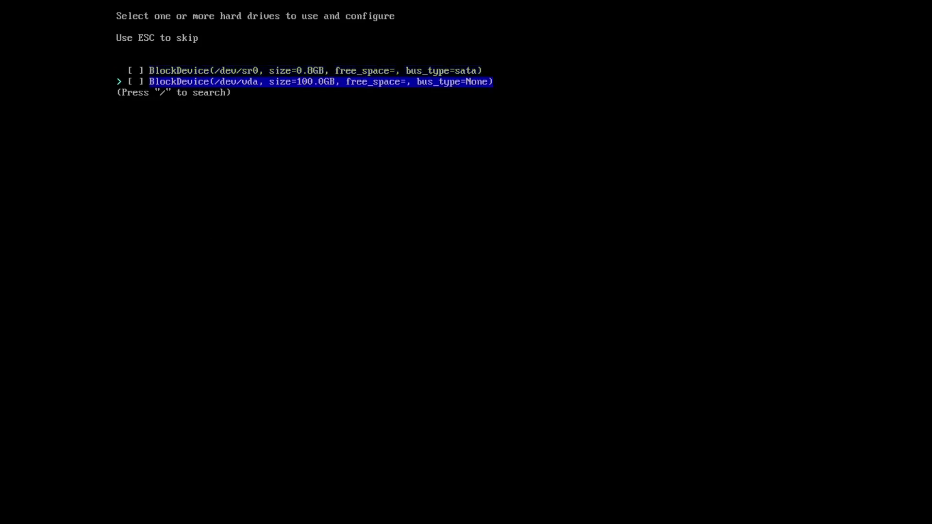
{"action": "key", "text": "Return"}
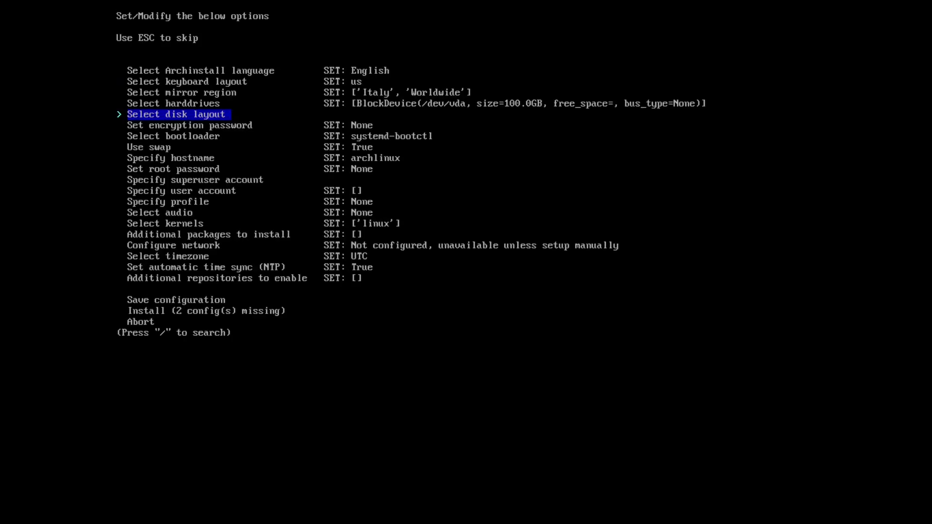
{"action": "key", "text": "Return"}
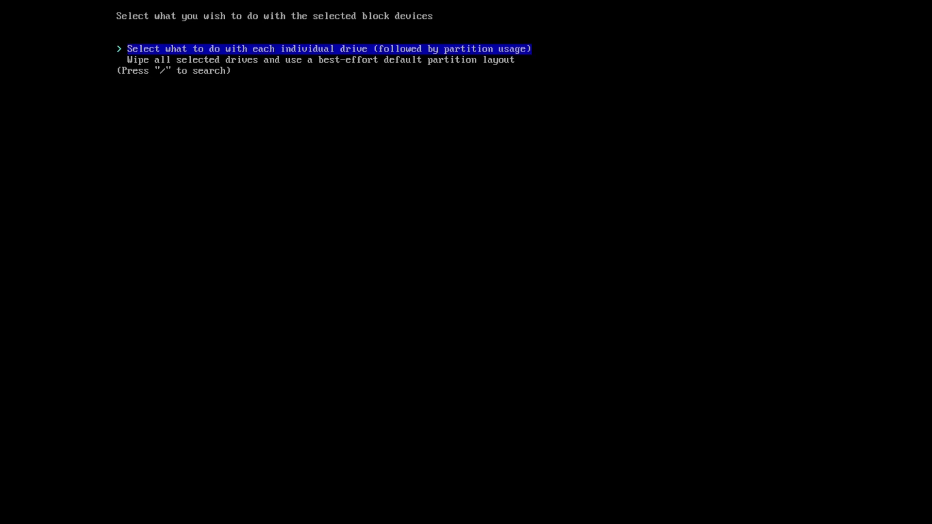
{"action": "key", "text": "Down"}
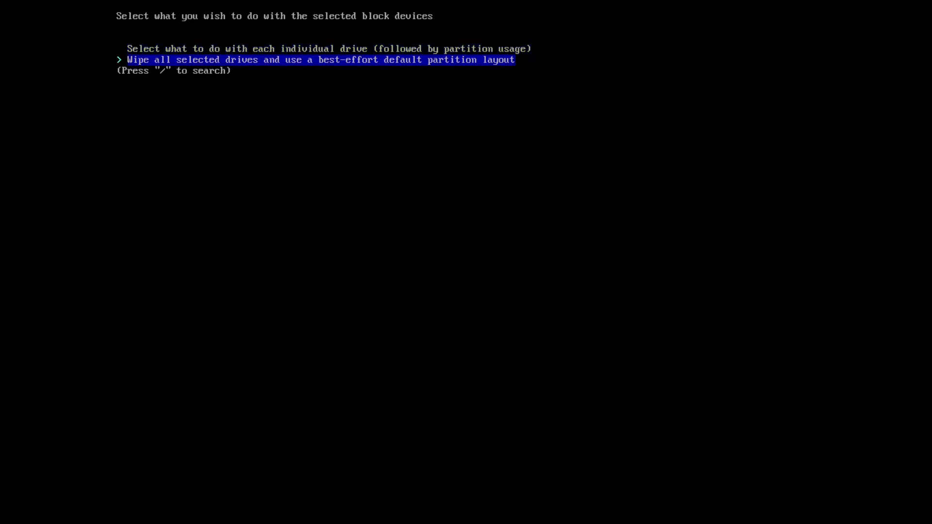
{"action": "key", "text": "Return"}
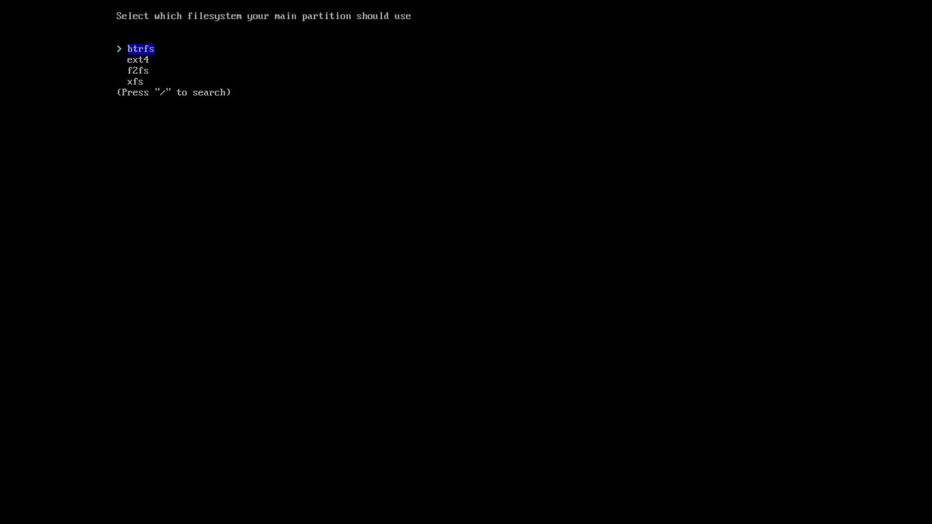
{"action": "key", "text": "Return"}
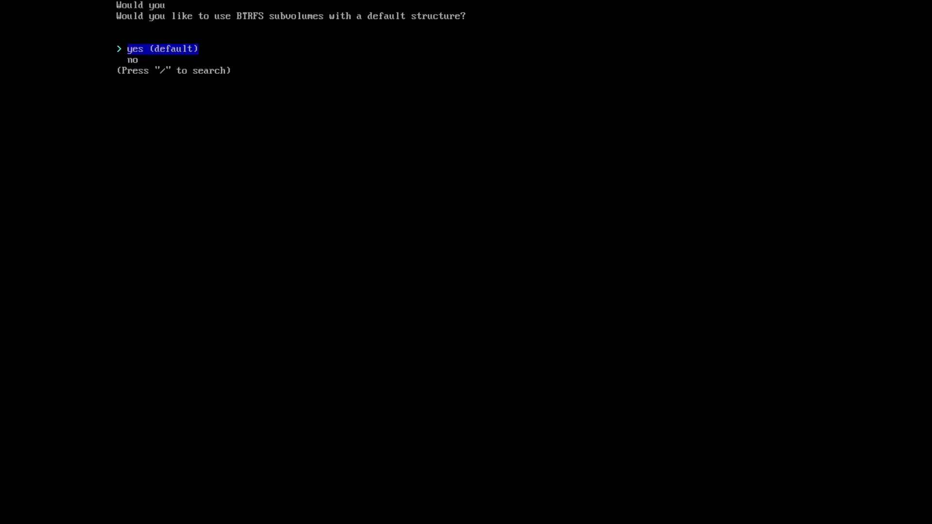
{"action": "key", "text": "Return"}
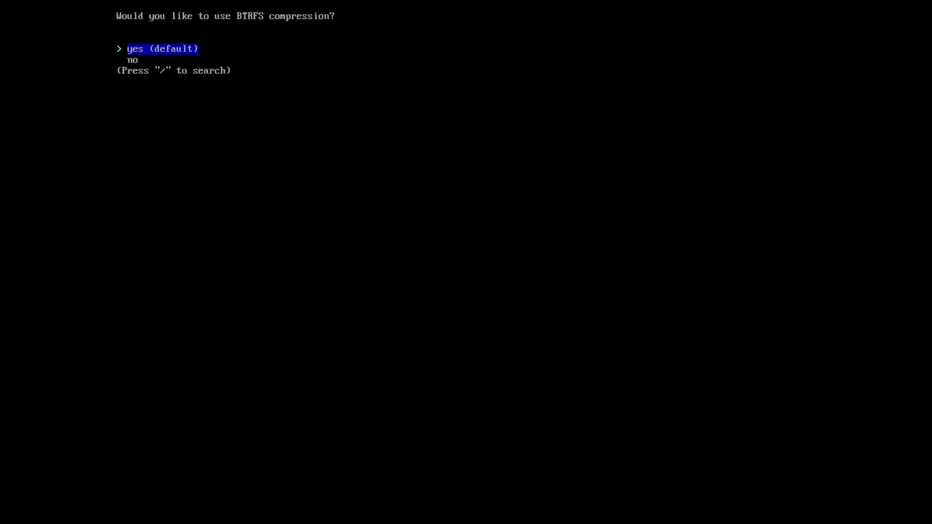
{"action": "key", "text": "Return"}
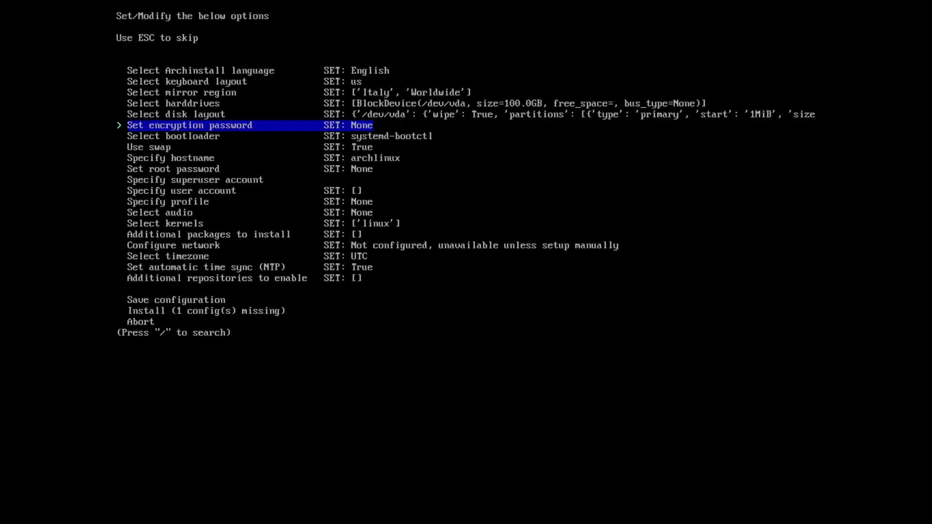
{"action": "key", "text": "Return"}
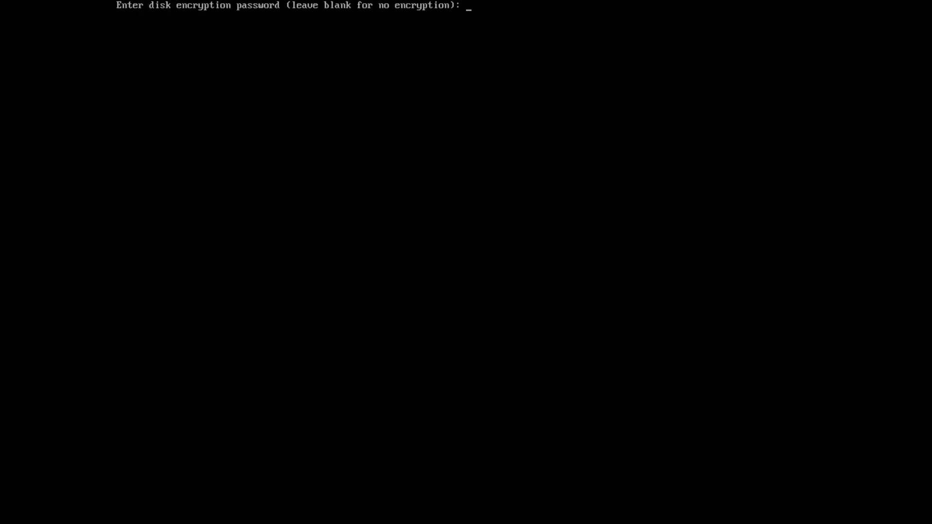
{"action": "key", "text": "Return"}
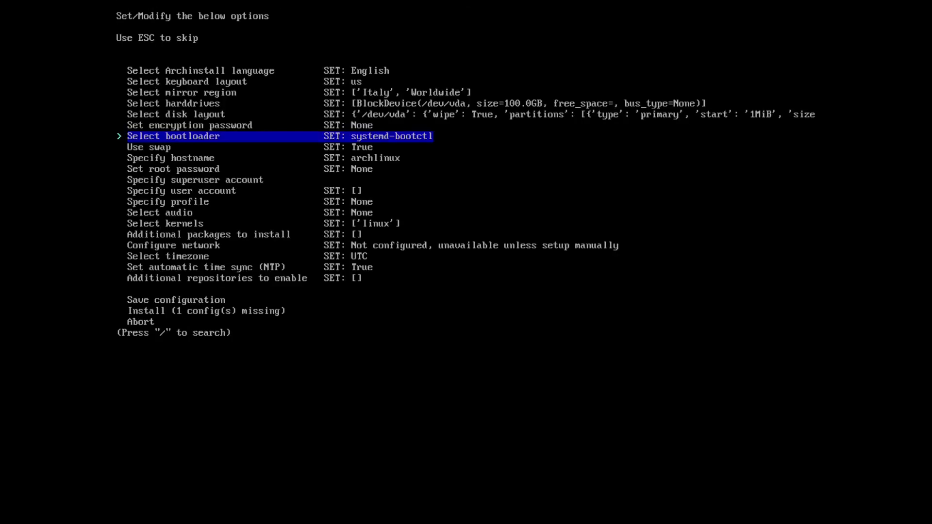
{"action": "key", "text": "Up"}
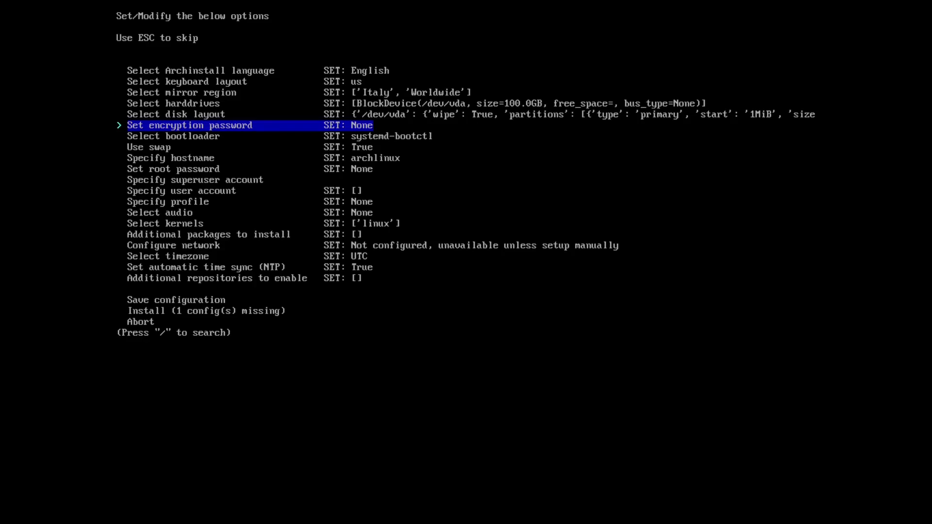
{"action": "key", "text": "Down"}
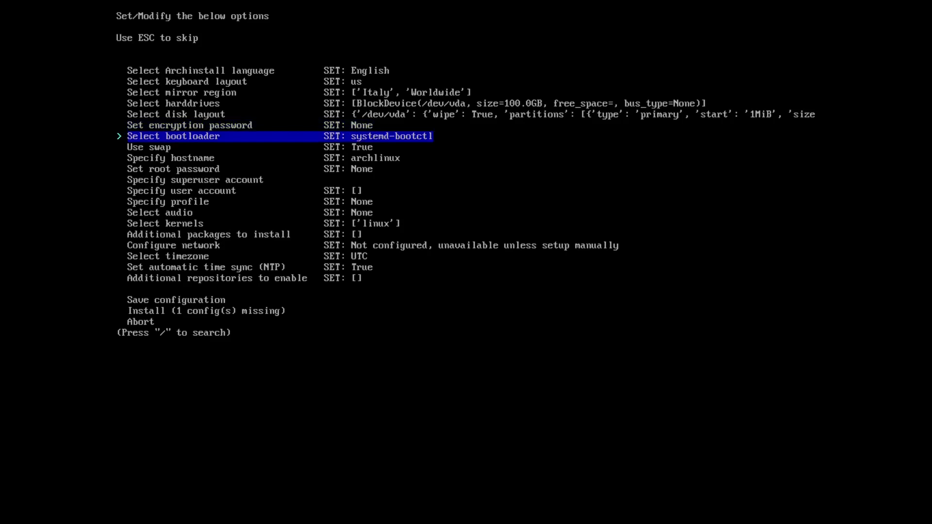
Step: Switch the bootloader from systemd-boot to GRUB
{"action": "key", "text": "Return"}
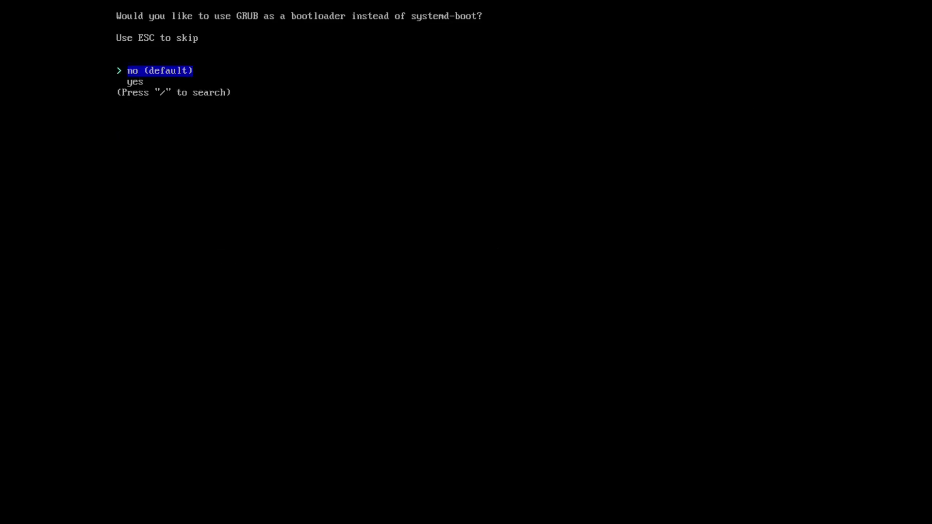
{"action": "key", "text": "Down"}
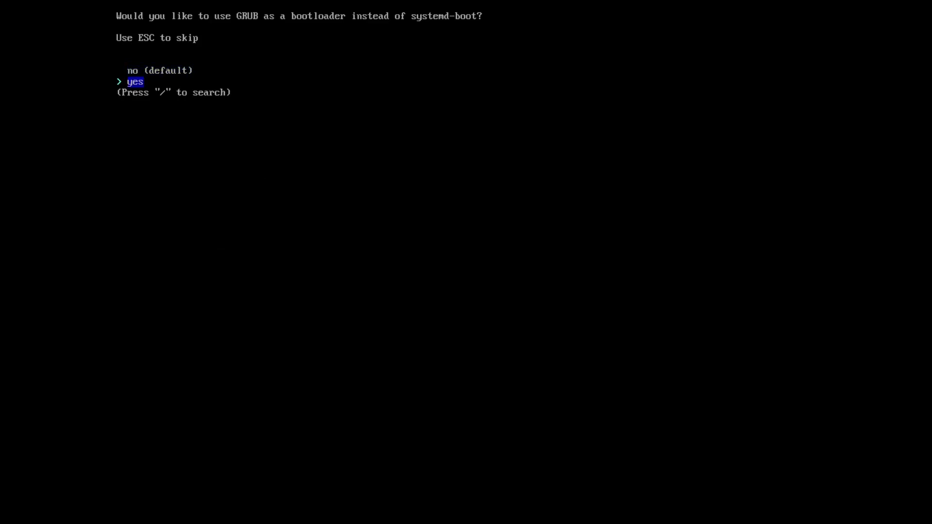
{"action": "key", "text": "Return"}
Step: Set the machine's hostname to Arch-VM
{"action": "key", "text": "Down"}
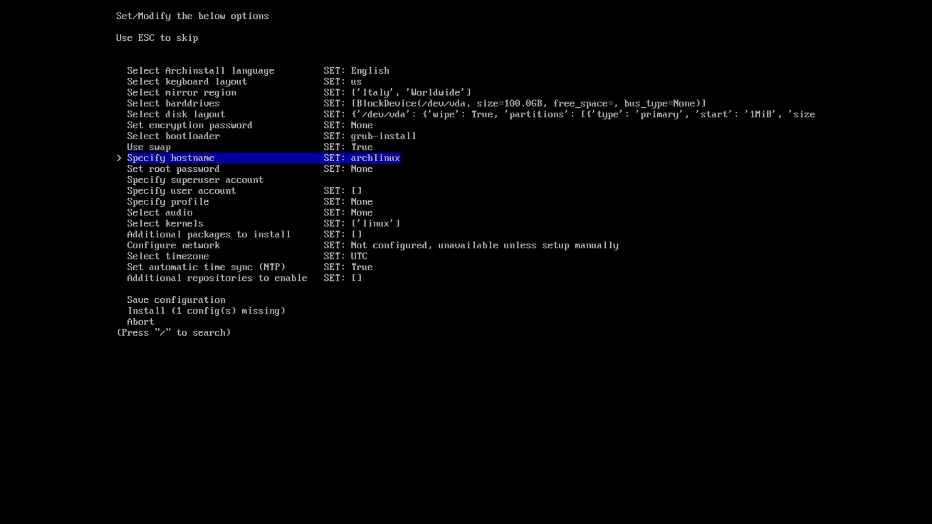
{"action": "key", "text": "Up"}
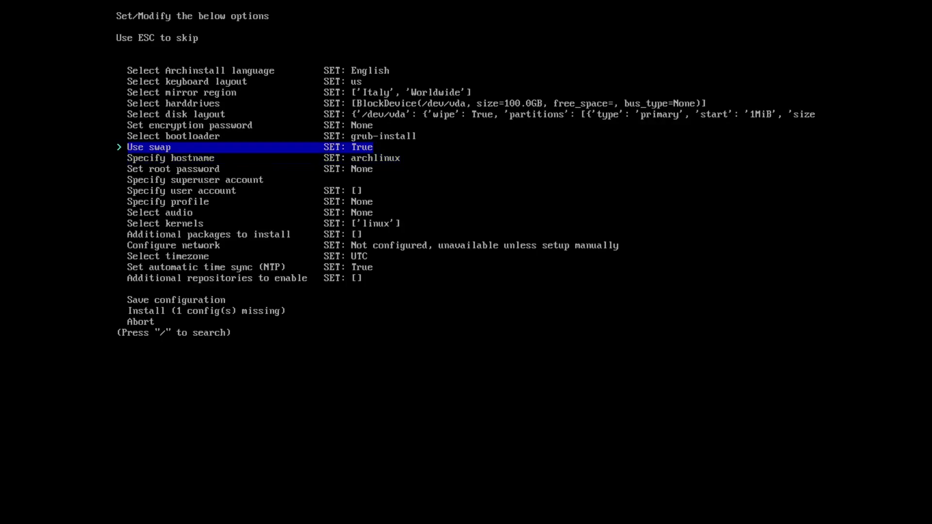
{"action": "key", "text": "Down"}
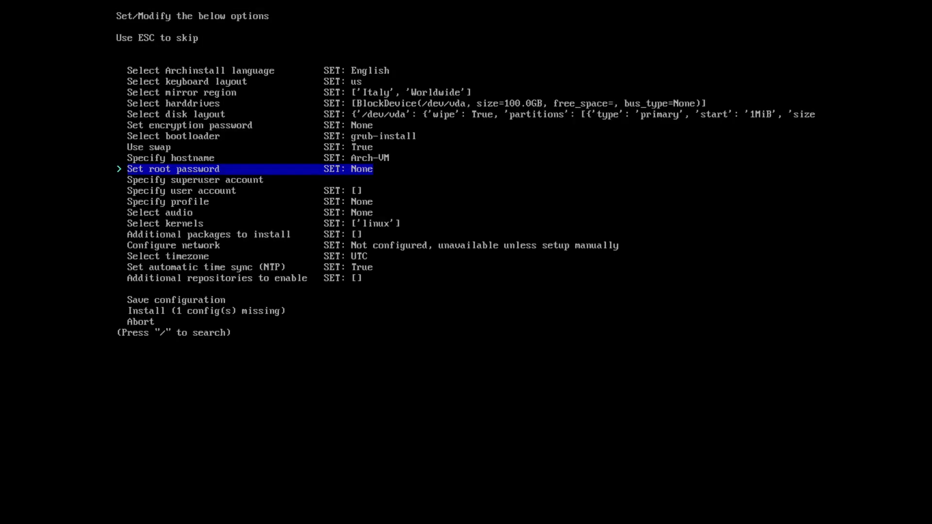
Step: Set the root password, accepting the weak-password warning
{"action": "key", "text": "Return"}
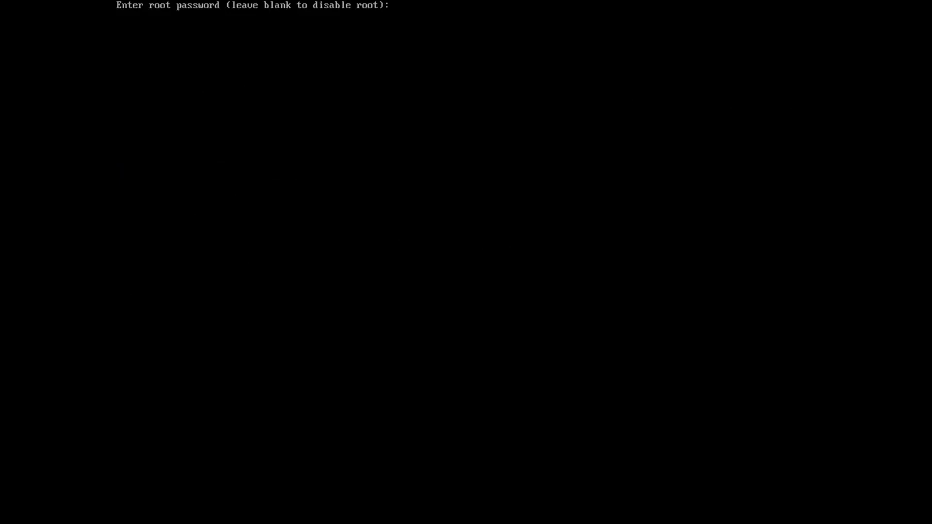
{"action": "key", "text": "Return"}
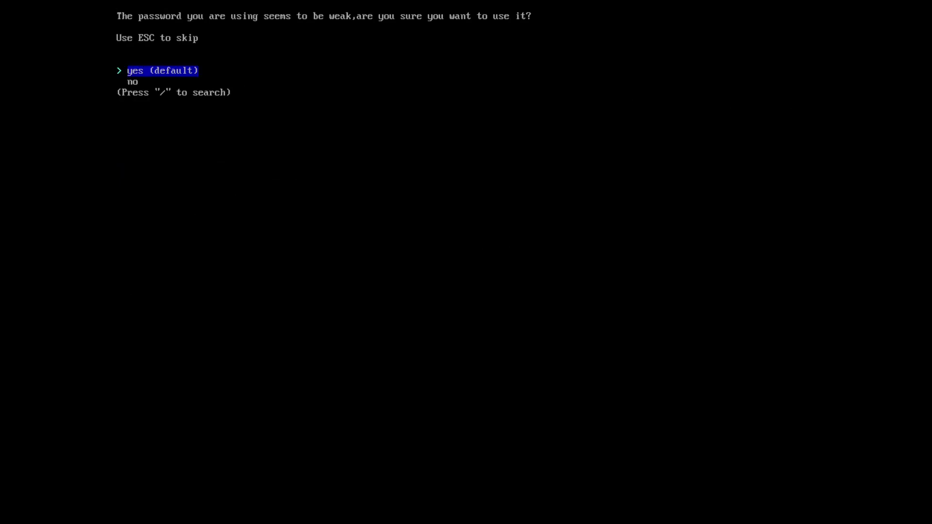
{"action": "key", "text": "Return"}
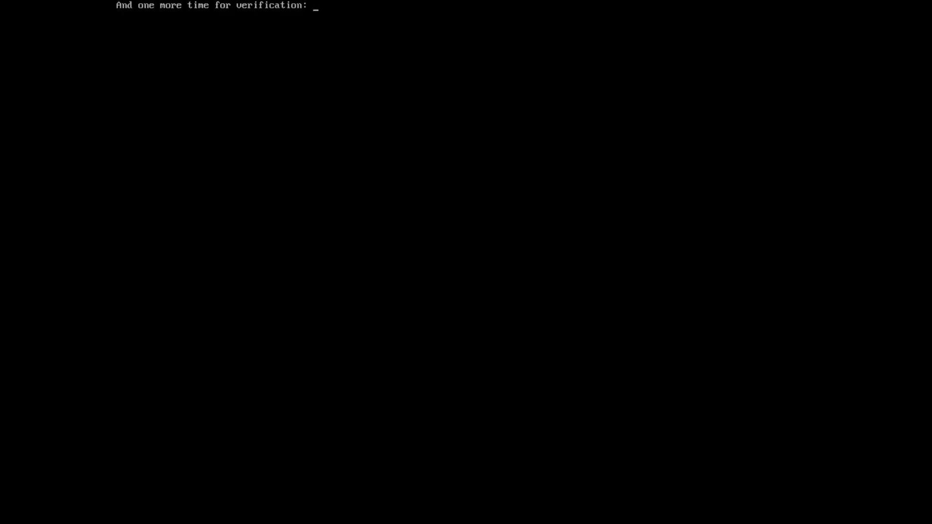
{"action": "key", "text": "Return"}
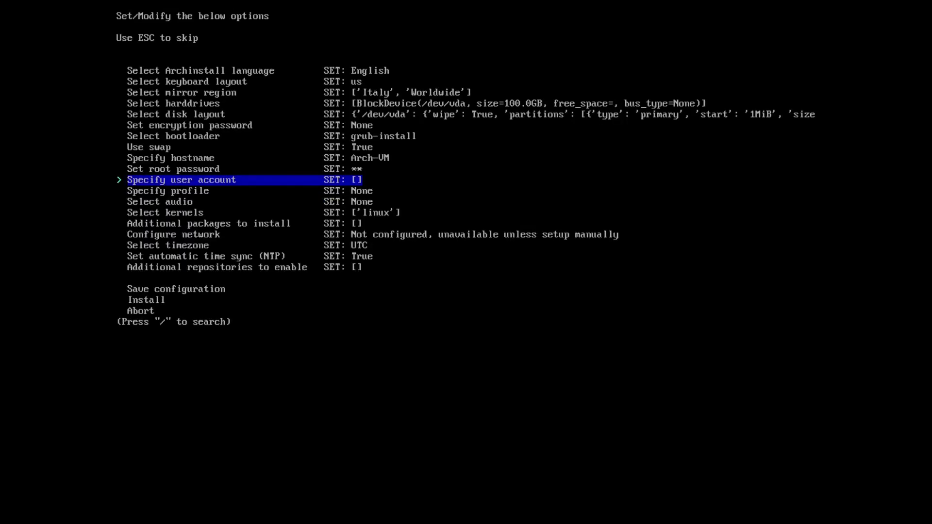
Step: Create an ordinary user account with its username and password
{"action": "key", "text": "Return"}
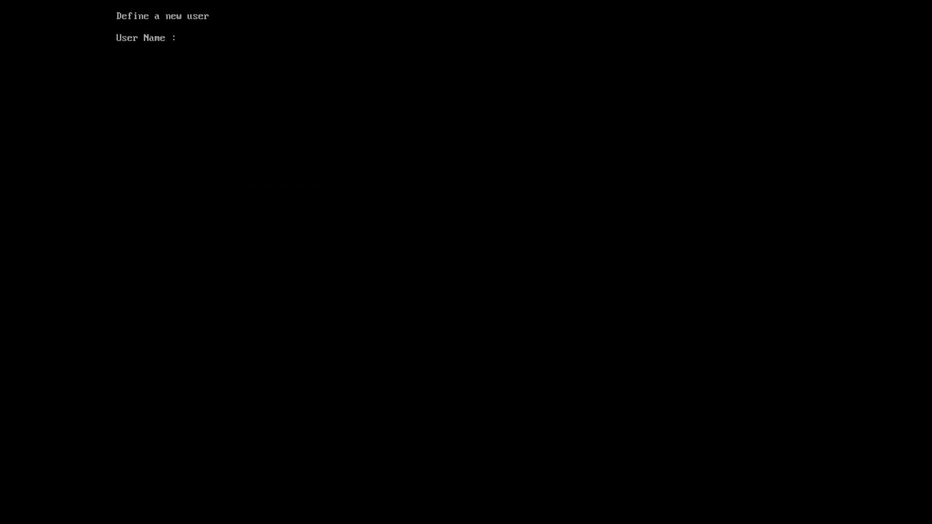
{"action": "type", "text": "mabrouk"}
{"action": "key", "text": "Return"}
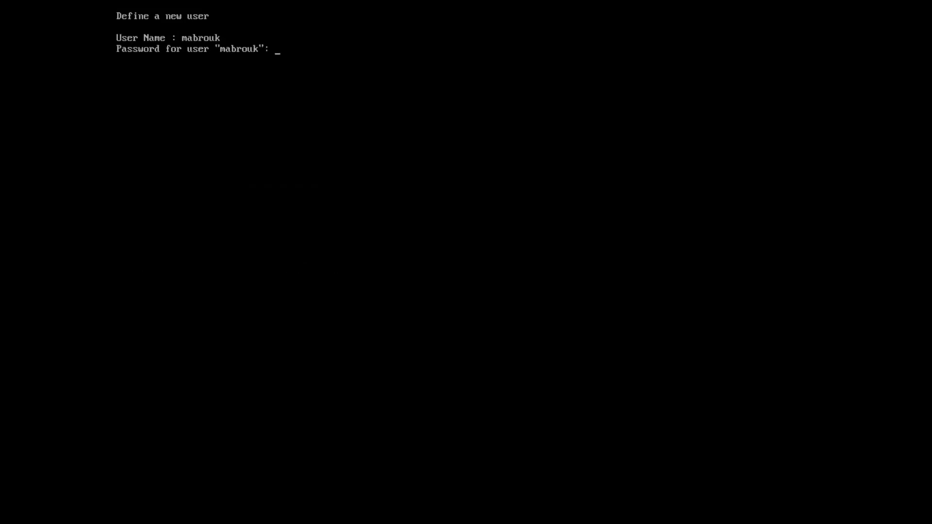
{"action": "key", "text": "Return"}
{"action": "key", "text": "Return"}
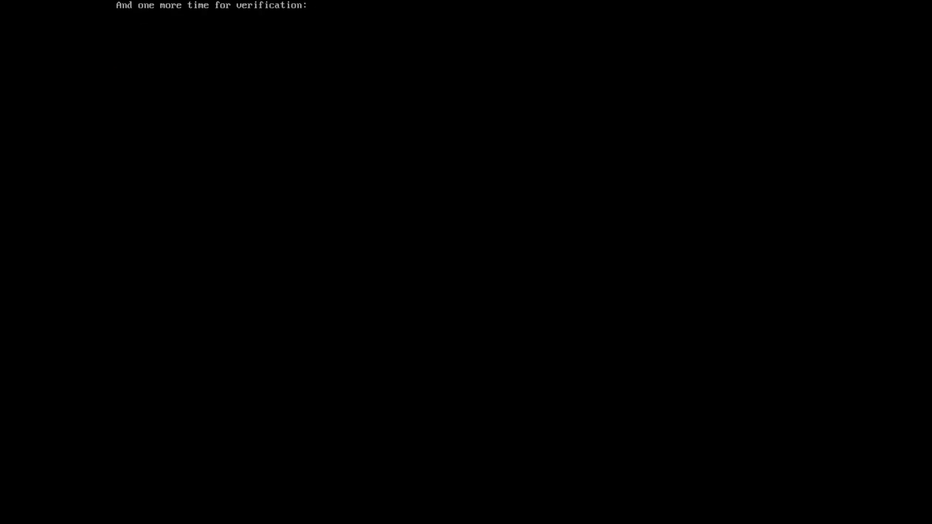
{"action": "key", "text": "Return"}
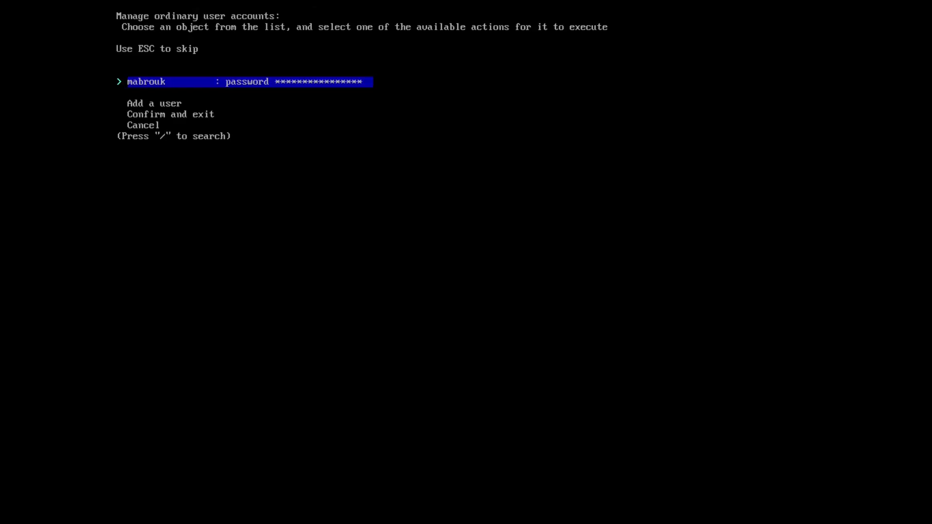
{"action": "key", "text": "Return"}
Step: Review the user's account actions, then confirm the single account and return to the options
{"action": "key", "text": "Up"}
{"action": "key", "text": "Up"}
{"action": "key", "text": "Up"}
{"action": "key", "text": "Up"}
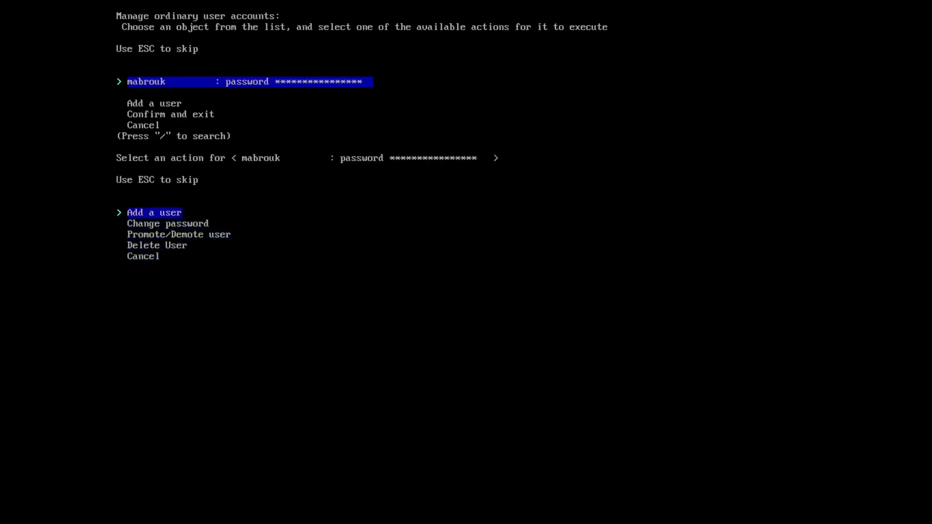
{"action": "key", "text": "Down"}
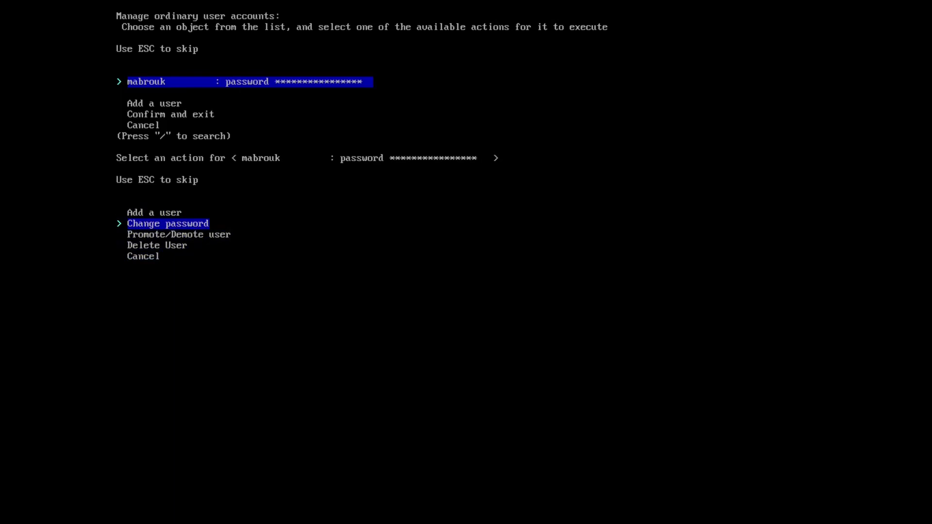
{"action": "key", "text": "Down"}
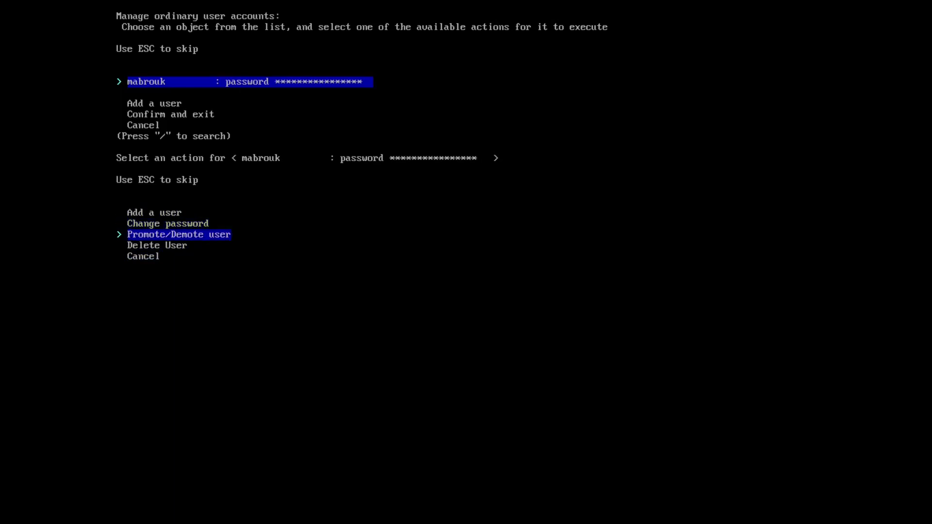
{"action": "key", "text": "Down"}
{"action": "key", "text": "Down"}
{"action": "key", "text": "Down"}
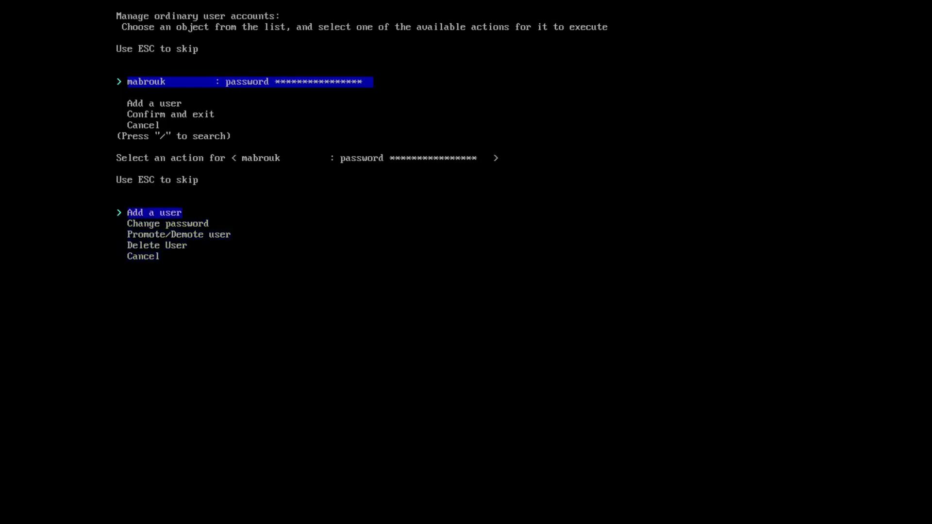
{"action": "key", "text": "Down"}
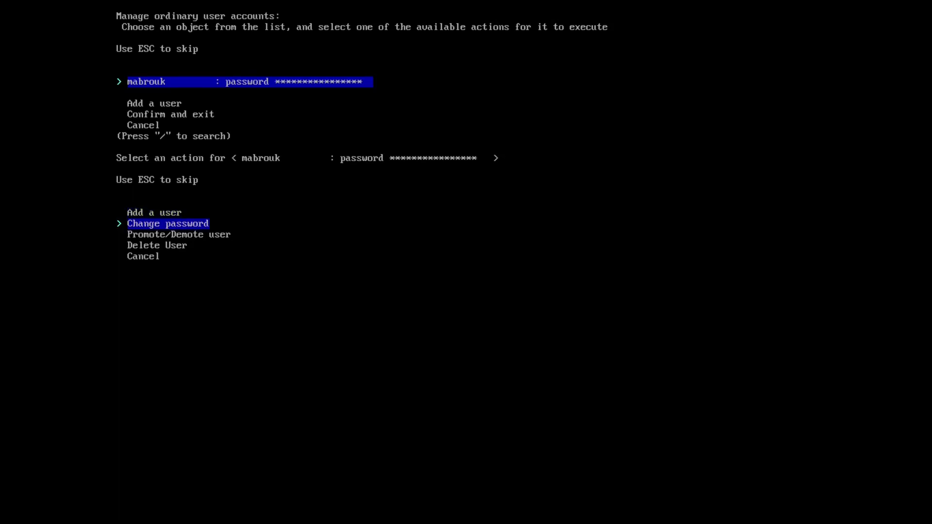
{"action": "key", "text": "Down"}
{"action": "key", "text": "Down"}
{"action": "key", "text": "Down"}
{"action": "key", "text": "Return"}
{"action": "key", "text": "Down"}
{"action": "key", "text": "Down"}
{"action": "key", "text": "Return"}
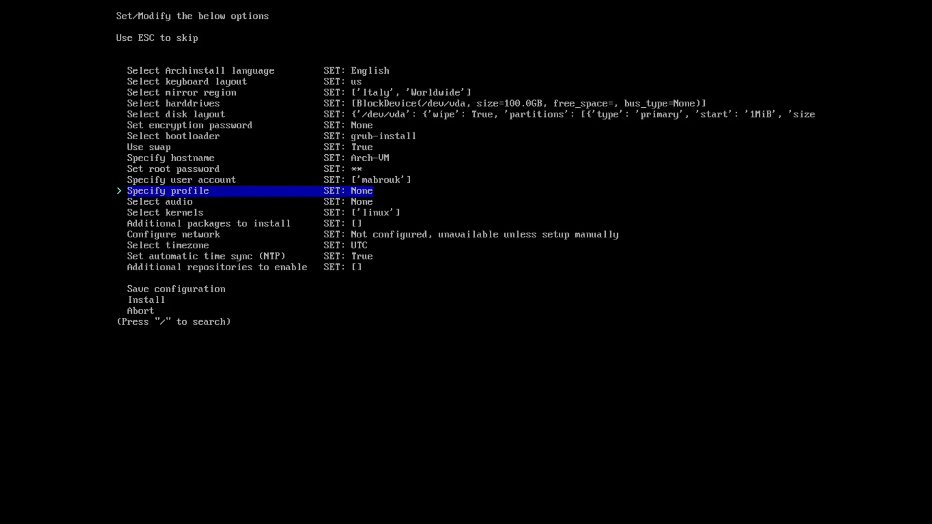
Step: Try the desktop profile with GNOME and all open-source graphics drivers
{"action": "key", "text": "Return"}
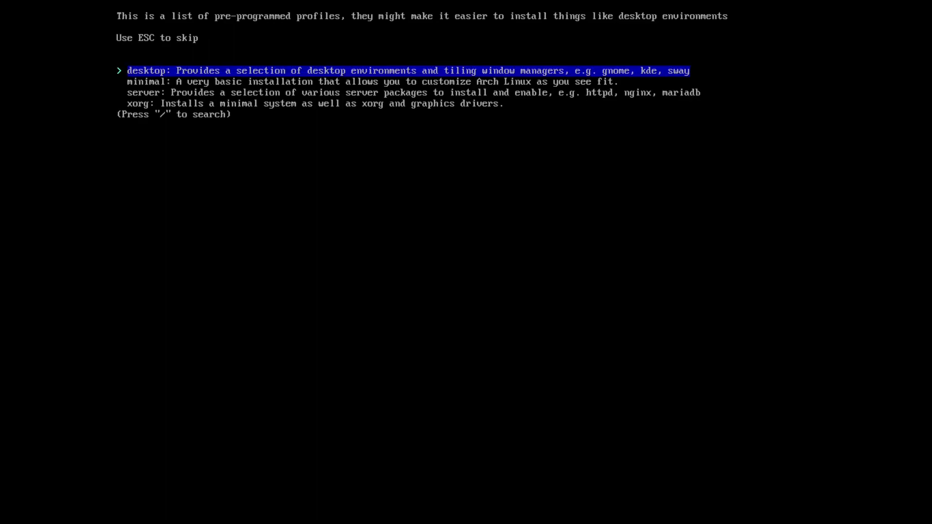
{"action": "key", "text": "Down"}
{"action": "key", "text": "Up"}
{"action": "key", "text": "Down"}
{"action": "key", "text": "Up"}
{"action": "key", "text": "Return"}
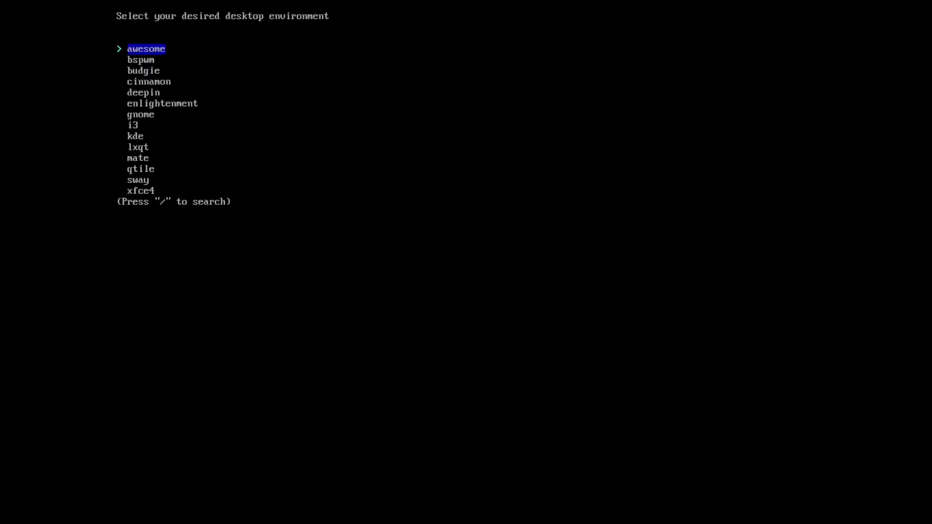
{"action": "key", "text": "Down"}
{"action": "key", "text": "Down"}
{"action": "key", "text": "Down"}
{"action": "key", "text": "Down"}
{"action": "key", "text": "Down"}
{"action": "key", "text": "Down"}
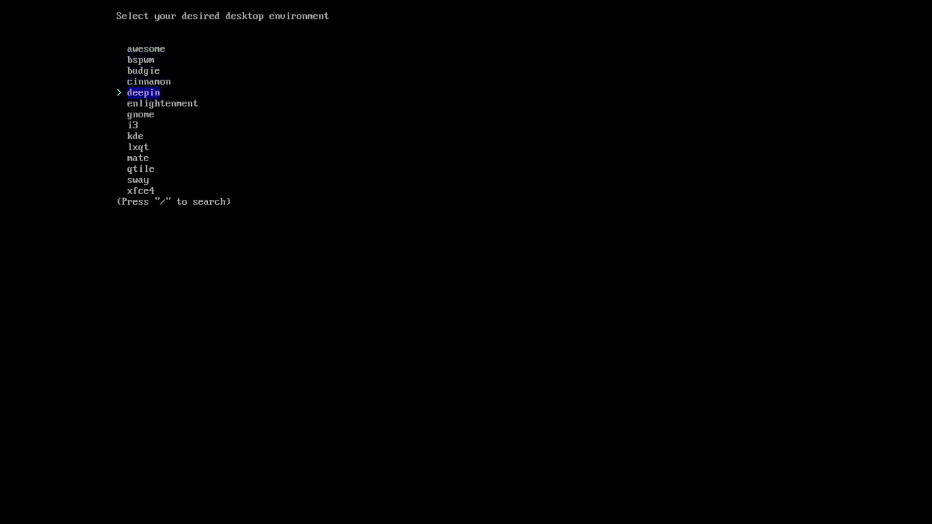
{"action": "key", "text": "Return"}
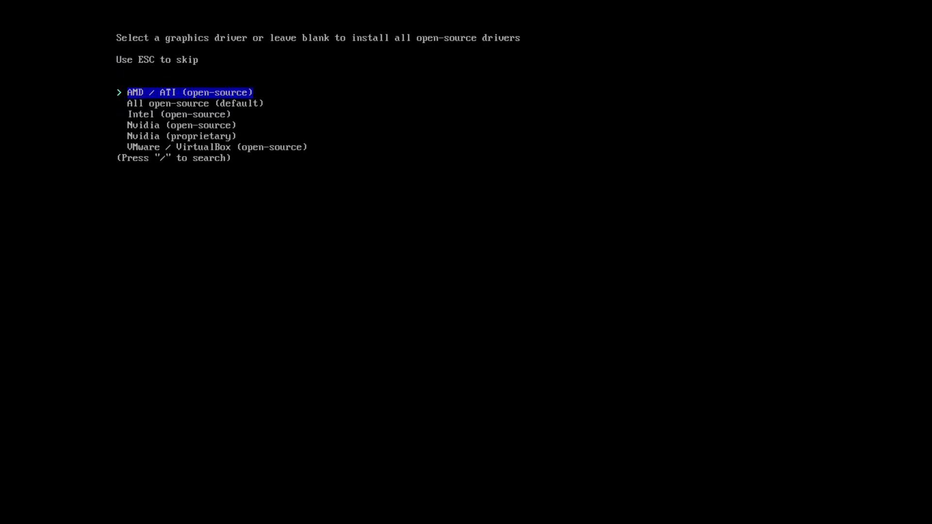
{"action": "key", "text": "Down"}
{"action": "key", "text": "Down"}
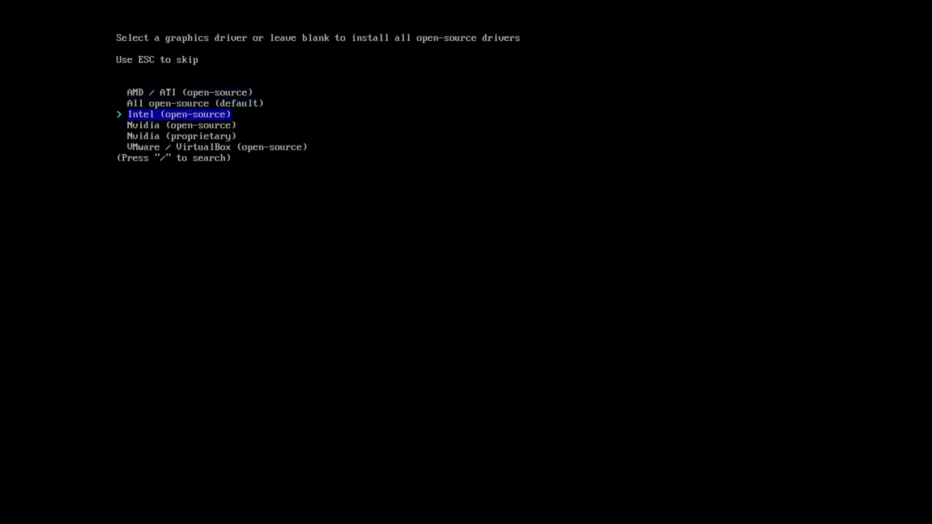
{"action": "key", "text": "Down"}
{"action": "key", "text": "Down"}
{"action": "key", "text": "Down"}
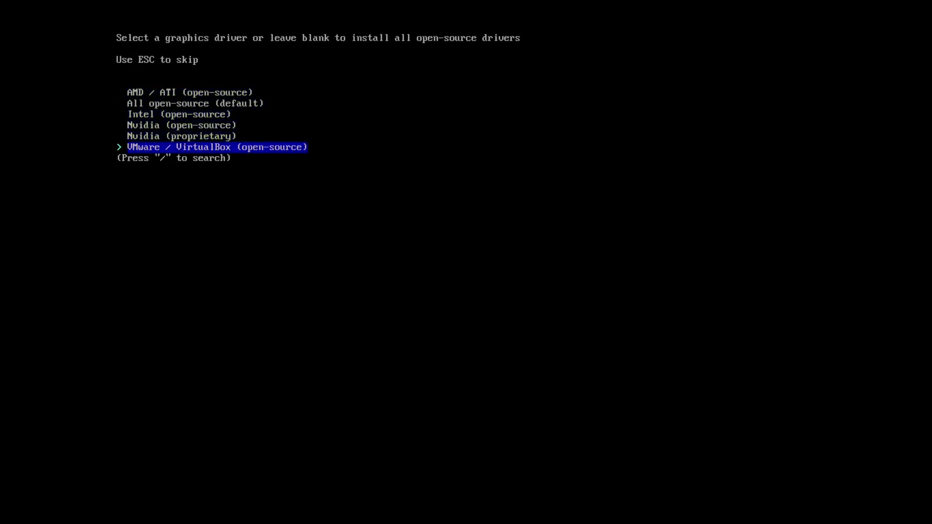
{"action": "key", "text": "Up"}
{"action": "key", "text": "Up"}
{"action": "key", "text": "Up"}
{"action": "key", "text": "Up"}
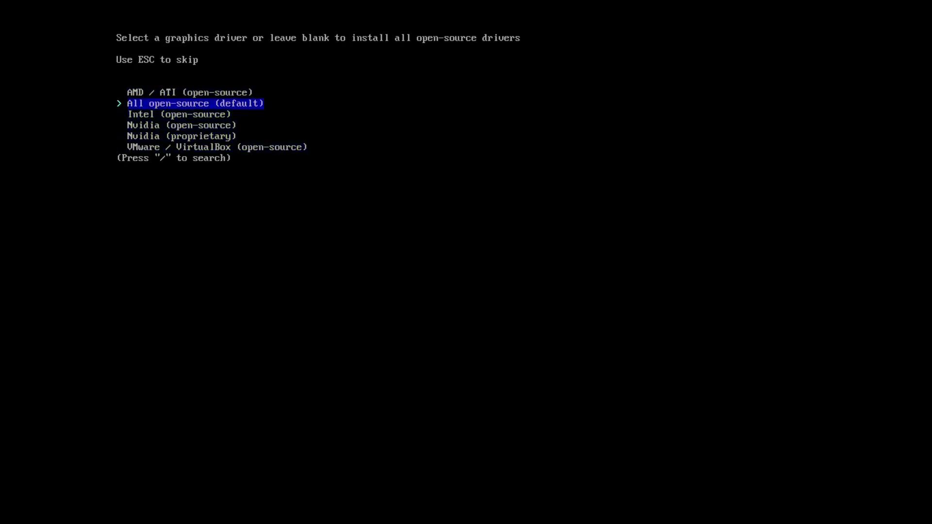
{"action": "key", "text": "Up"}
{"action": "key", "text": "Down"}
{"action": "key", "text": "Return"}
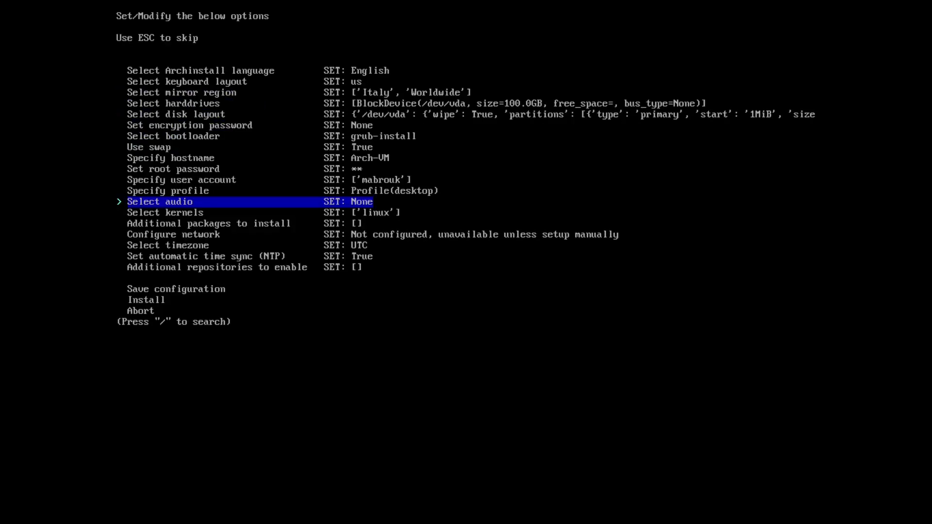
Step: Set the audio server to pipewire
{"action": "key", "text": "Return"}
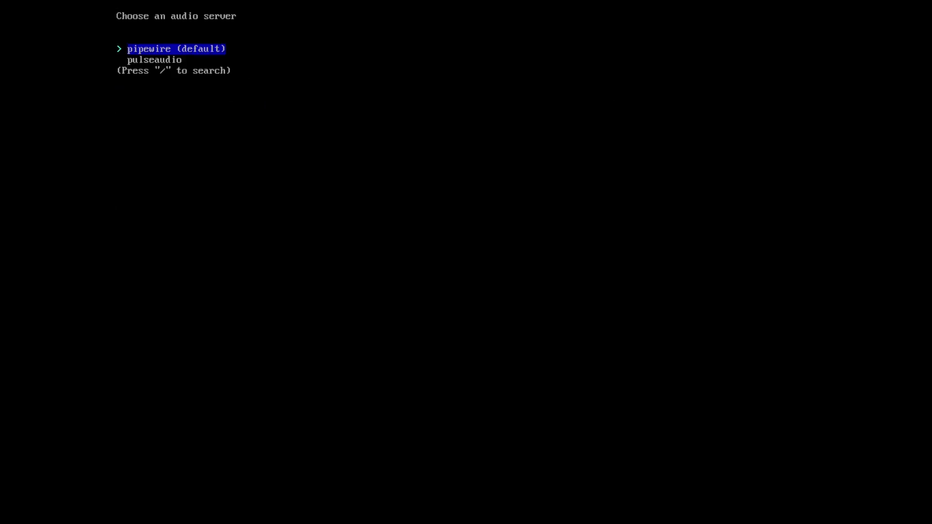
{"action": "key", "text": "Down"}
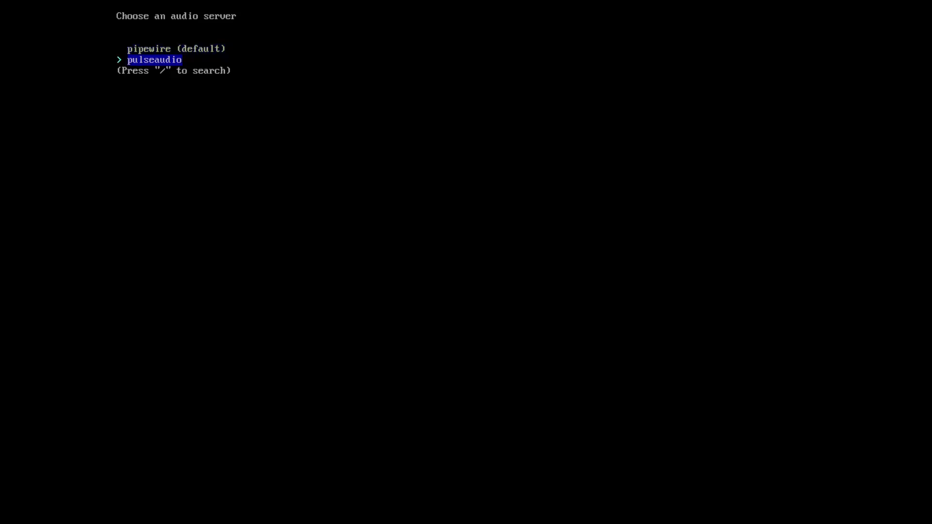
{"action": "key", "text": "Up"}
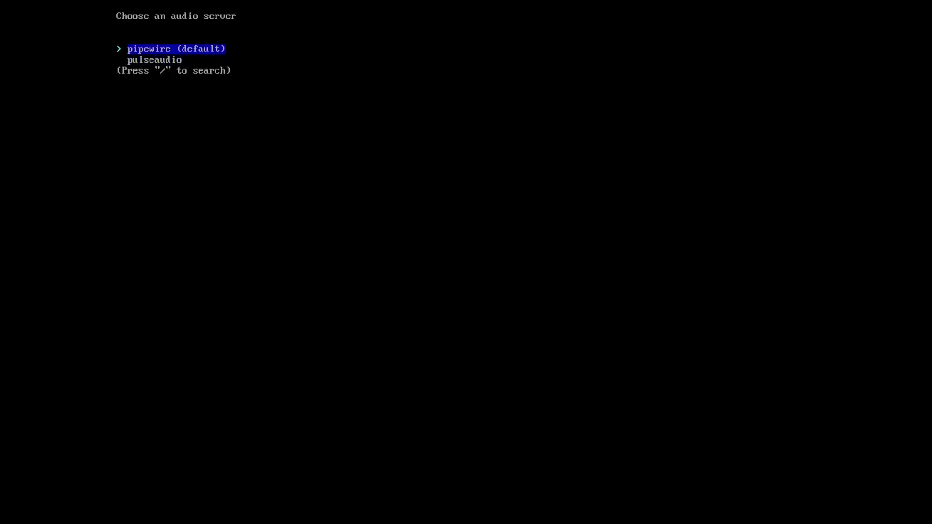
{"action": "key", "text": "Return"}
Step: Switch the installation profile to minimal
{"action": "key", "text": "Up"}
{"action": "key", "text": "Up"}
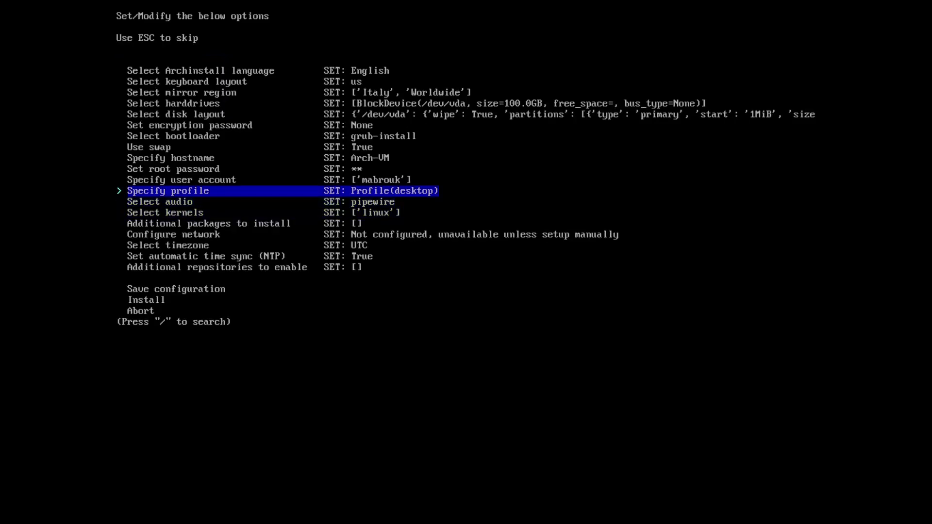
{"action": "key", "text": "Return"}
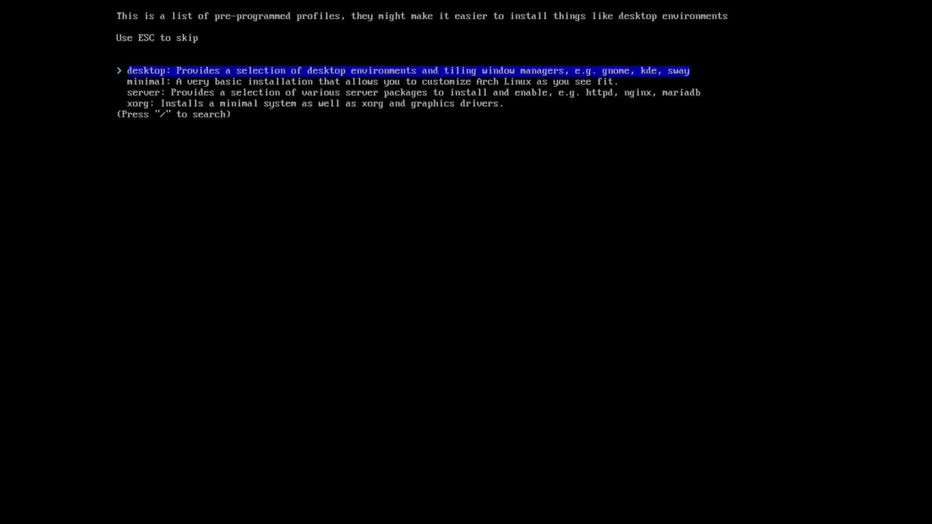
{"action": "key", "text": "Down"}
{"action": "key", "text": "Return"}
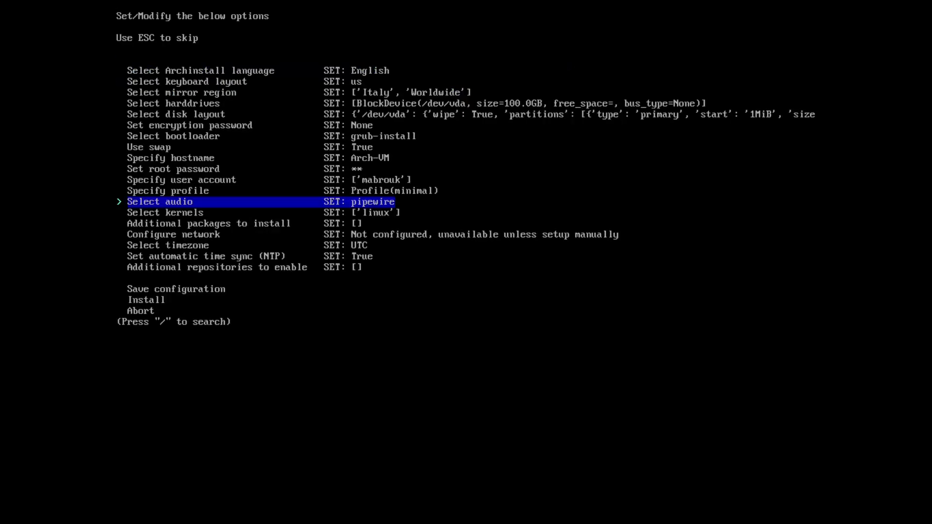
Step: Change the audio server to none
{"action": "key", "text": "Down"}
{"action": "key", "text": "Up"}
{"action": "key", "text": "Return"}
{"action": "key", "text": "Up"}
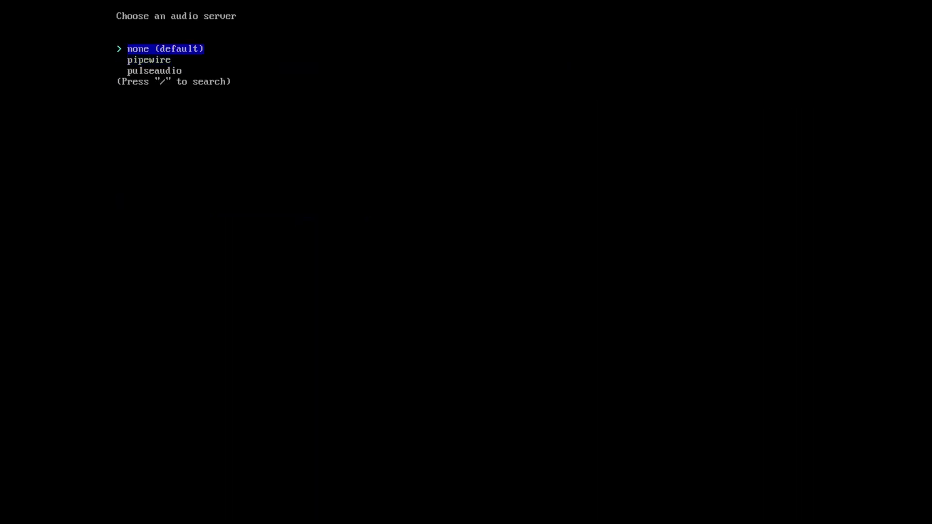
{"action": "key", "text": "Return"}
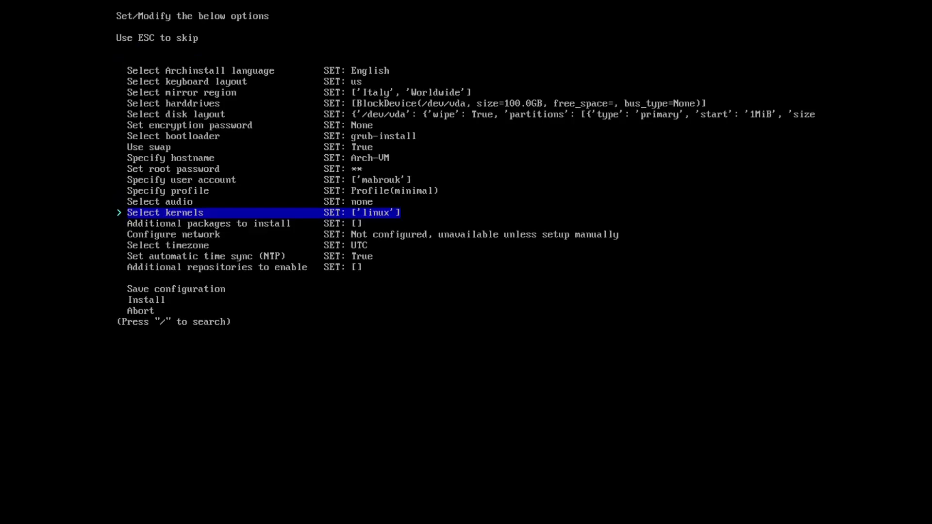
{"action": "key", "text": "Return"}
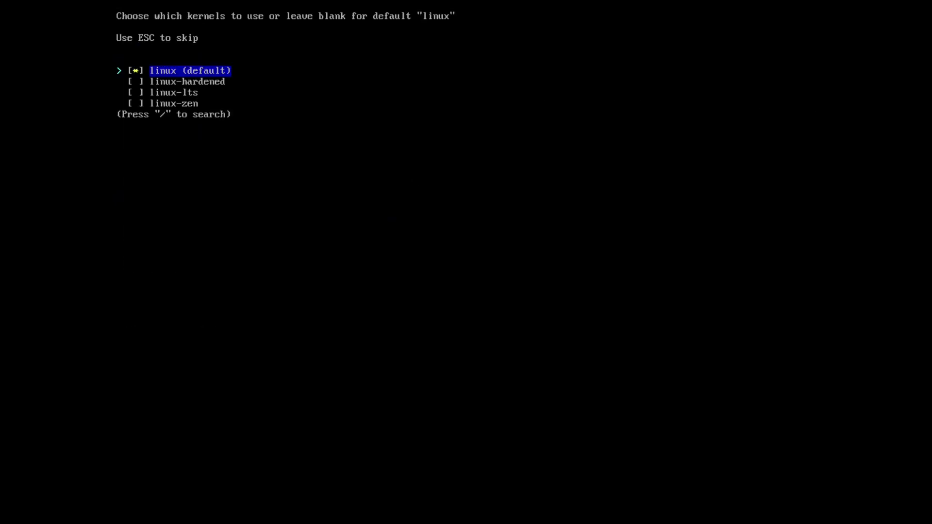
{"action": "key", "text": "Down"}
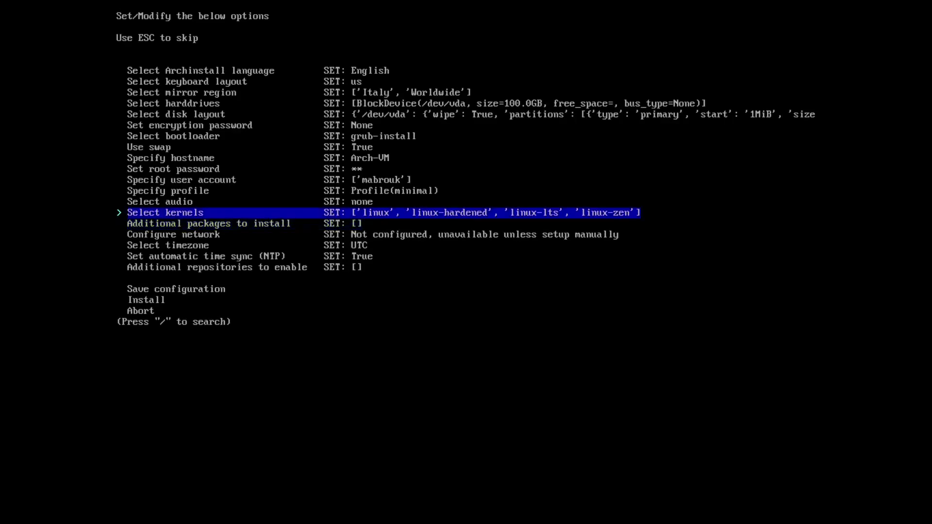
{"action": "key", "text": "Return"}
{"action": "key", "text": "Down"}
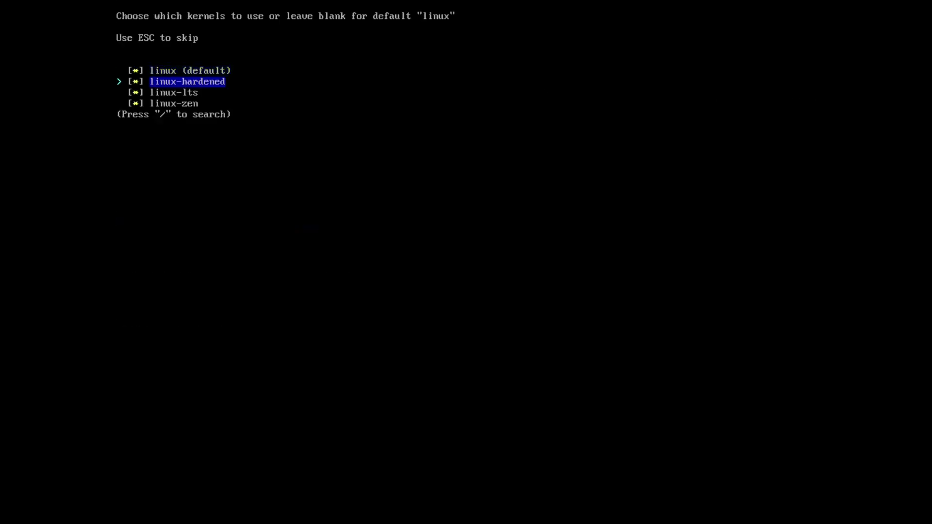
{"action": "key", "text": "Up"}
{"action": "key", "text": "space"}
{"action": "key", "text": "Down"}
{"action": "key", "text": "Down"}
{"action": "key", "text": "Up"}
{"action": "key", "text": "space"}
{"action": "key", "text": "Down"}
{"action": "key", "text": "Down"}
{"action": "key", "text": "space"}
{"action": "key", "text": "Up"}
{"action": "key", "text": "Return"}
{"action": "key", "text": "Up"}
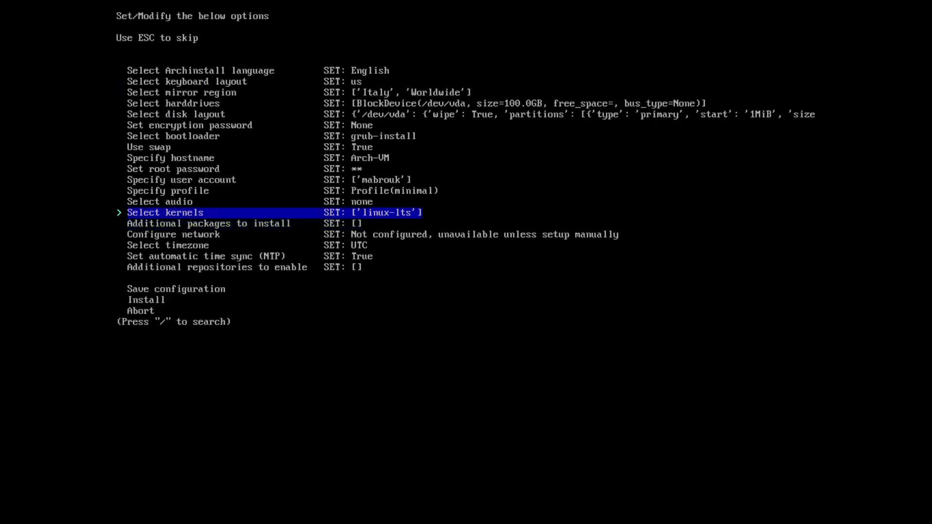
{"action": "key", "text": "Return"}
{"action": "key", "text": "Down"}
{"action": "key", "text": "Up"}
{"action": "key", "text": "space"}
{"action": "key", "text": "Up"}
{"action": "key", "text": "Up"}
{"action": "key", "text": "space"}
{"action": "key", "text": "Return"}
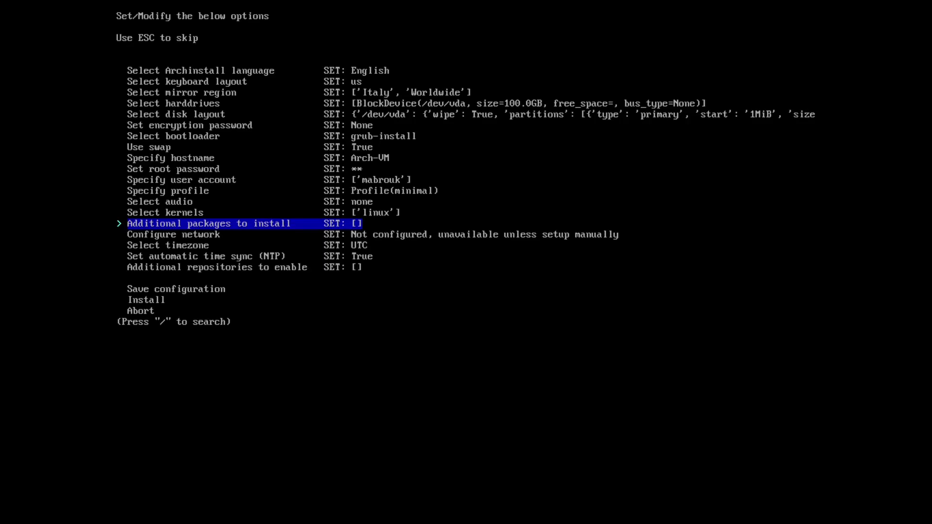
Step: Add firefox as an additional package
{"action": "key", "text": "Return"}
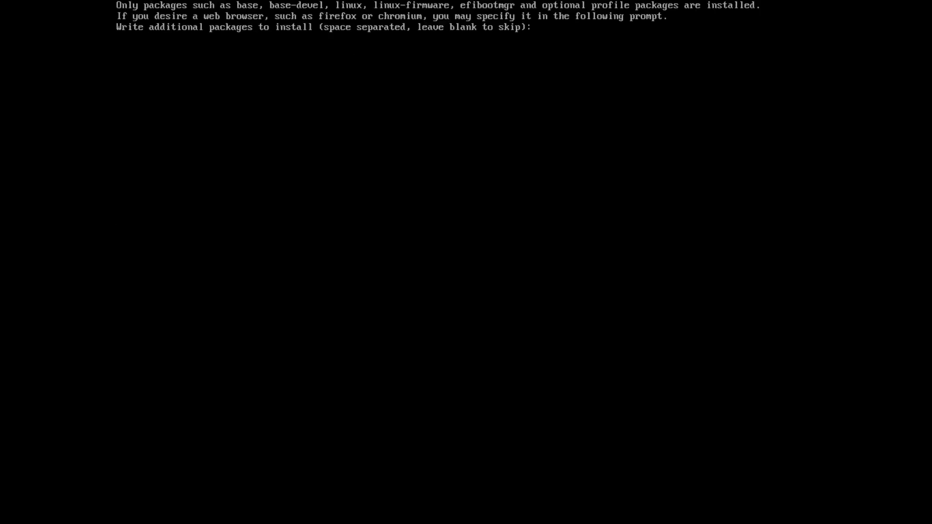
{"action": "type", "text": "firefox"}
{"action": "key", "text": "Return"}
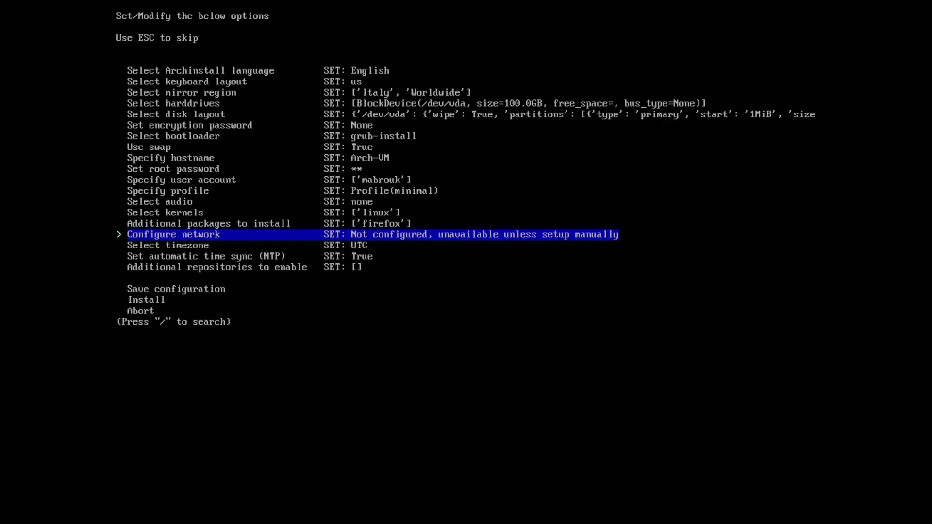
Step: Replace firefox with the bogus name 'asdasdasd' to test validation, then submit an empty list
{"action": "key", "text": "Up"}
{"action": "key", "text": "Return"}
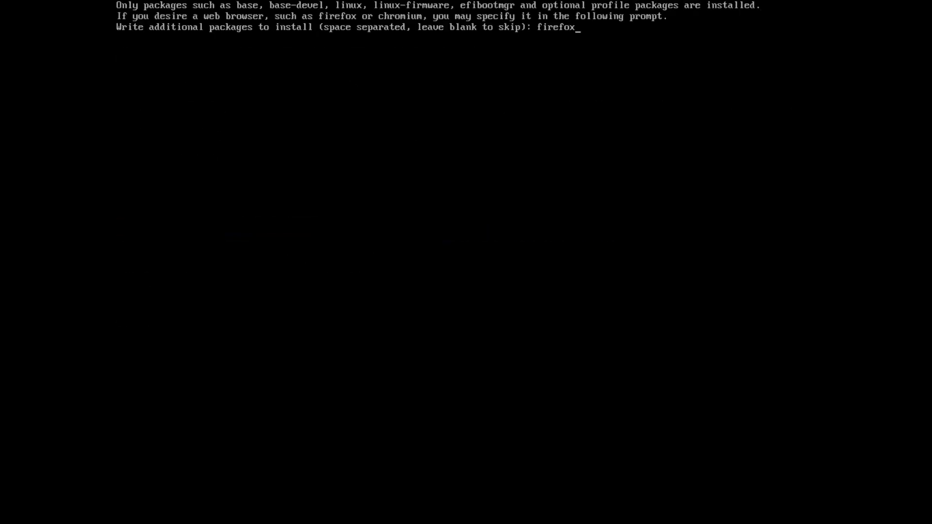
{"action": "key", "text": "BackSpace"}
{"action": "key", "text": "BackSpace"}
{"action": "key", "text": "BackSpace"}
{"action": "key", "text": "BackSpace"}
{"action": "key", "text": "BackSpace"}
{"action": "key", "text": "BackSpace"}
{"action": "key", "text": "BackSpace"}
{"action": "type", "text": "asdasdasd"}
{"action": "key", "text": "Return"}
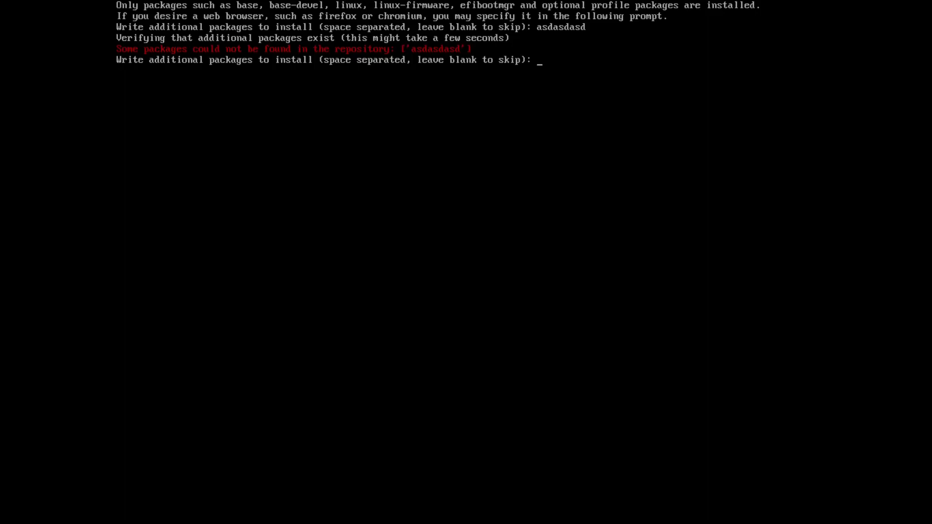
{"action": "key", "text": "Return"}
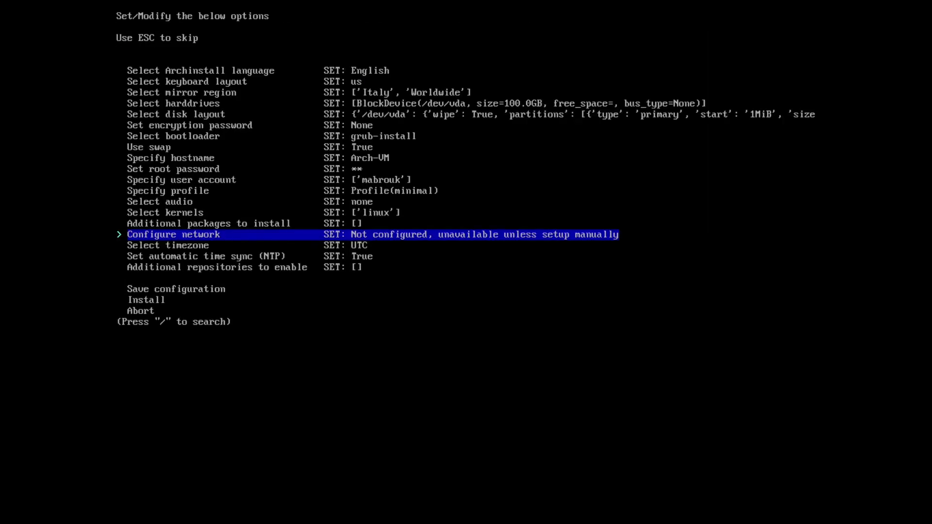
Step: Escape the profile list without choosing, so the profile reads None instead of minimal
{"action": "key", "text": "Up"}
{"action": "key", "text": "Up"}
{"action": "key", "text": "Up"}
{"action": "key", "text": "Up"}
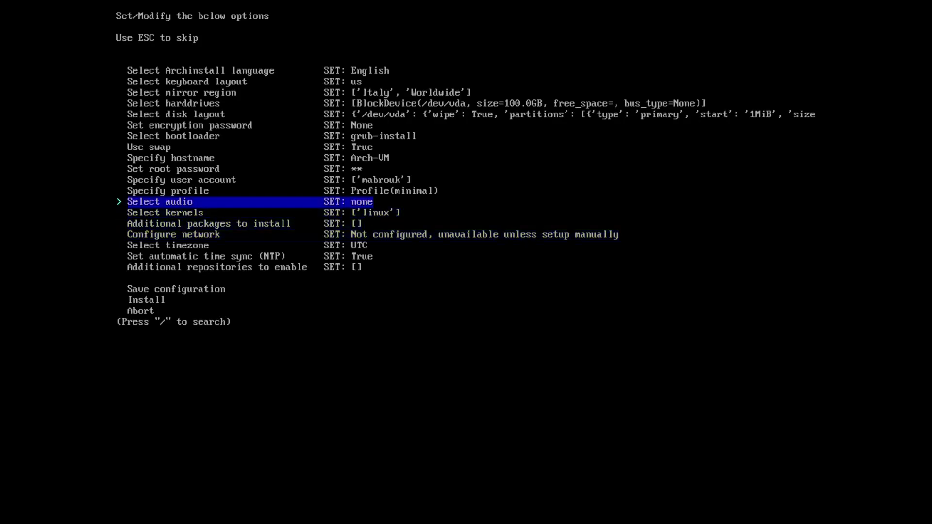
{"action": "key", "text": "Return"}
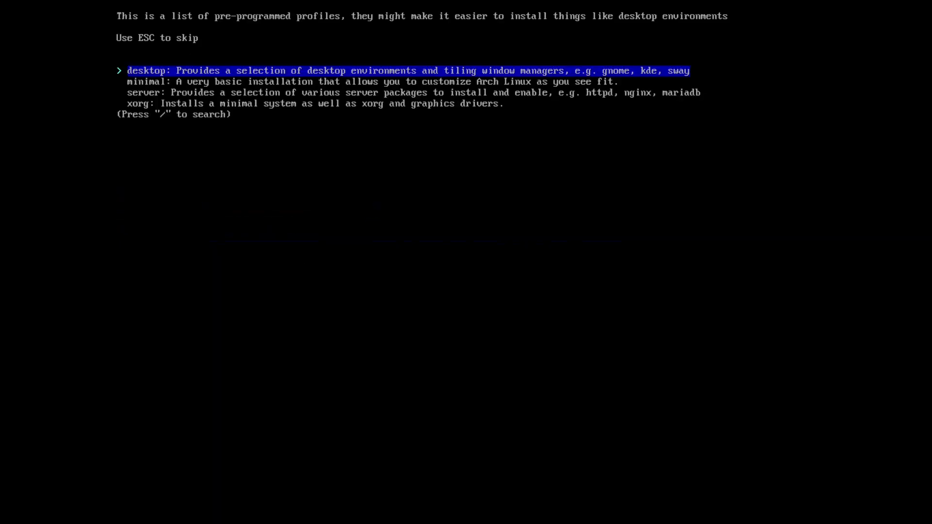
{"action": "key", "text": "Down"}
{"action": "key", "text": "Up"}
{"action": "key", "text": "Escape"}
{"action": "key", "text": "Up"}
{"action": "key", "text": "Down"}
{"action": "key", "text": "Up"}
{"action": "key", "text": "Down"}
{"action": "key", "text": "Up"}
{"action": "key", "text": "Down"}
{"action": "key", "text": "Down"}
{"action": "key", "text": "Down"}
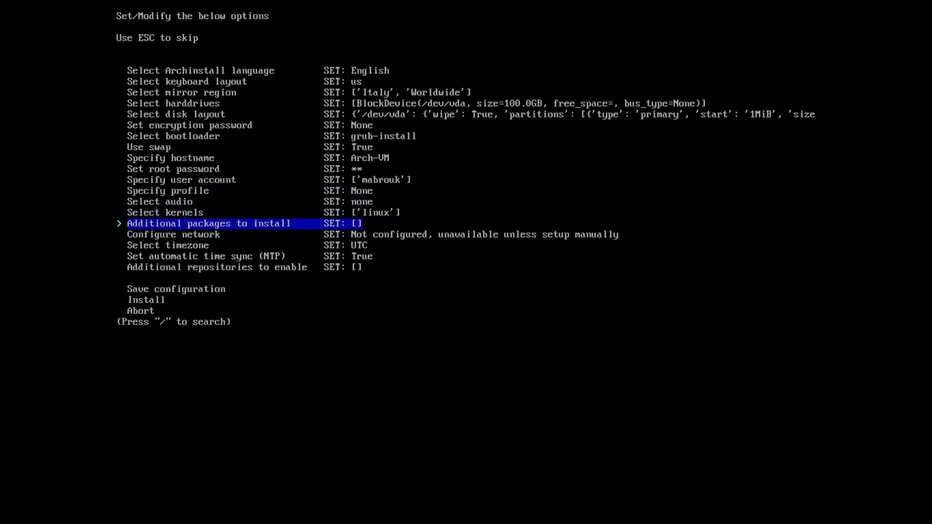
Step: Choose 'Copy ISO network configuration to installation' rather than NetworkManager for networking
{"action": "key", "text": "Down"}
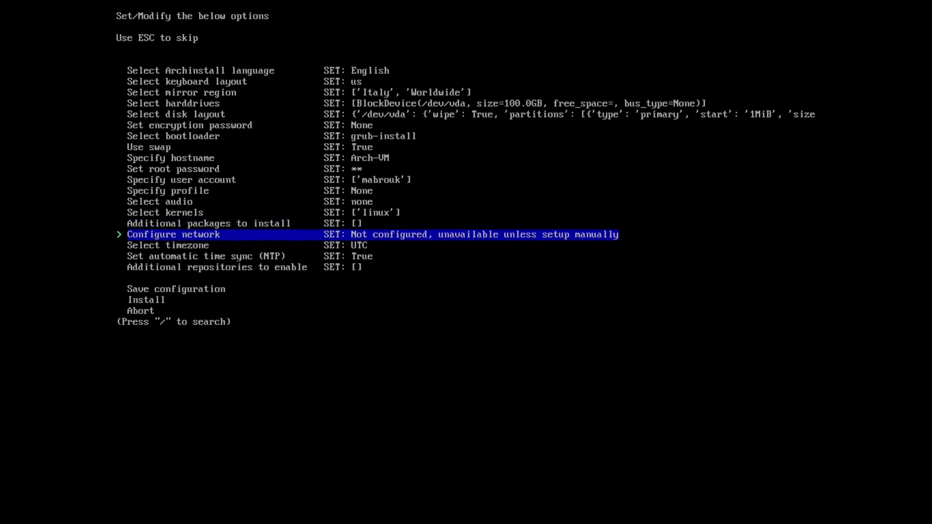
{"action": "key", "text": "Return"}
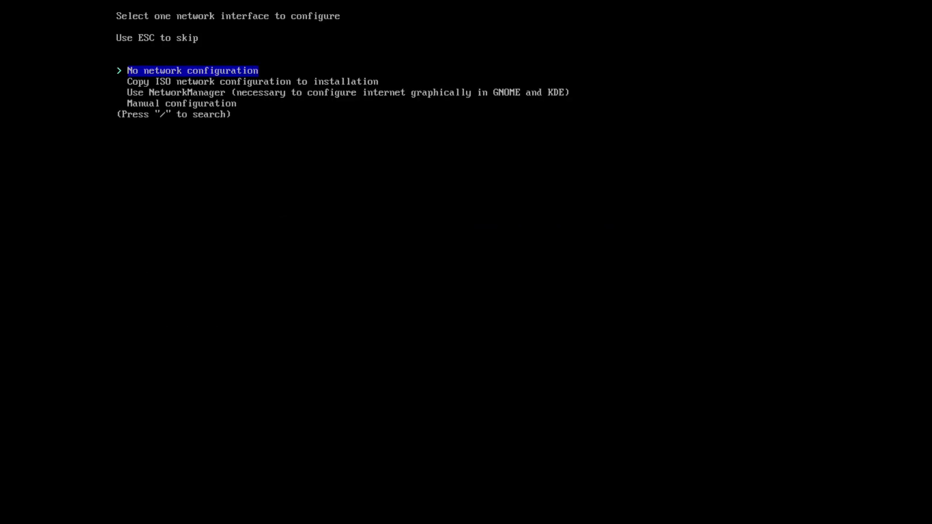
{"action": "key", "text": "Down"}
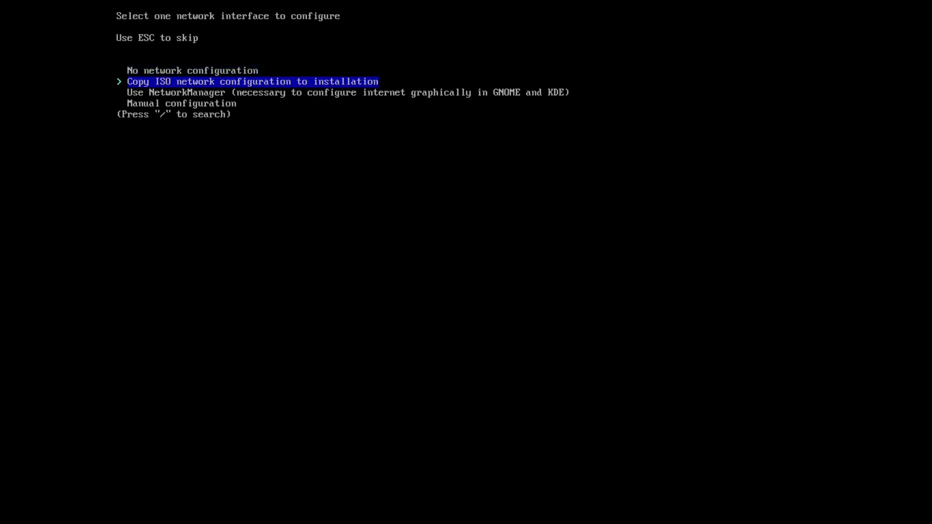
{"action": "key", "text": "Down"}
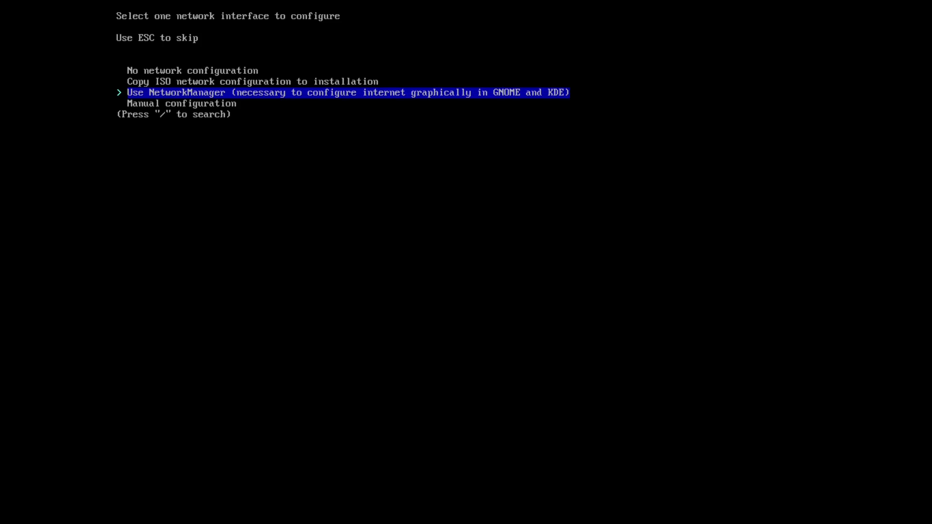
{"action": "key", "text": "Up"}
{"action": "key", "text": "Return"}
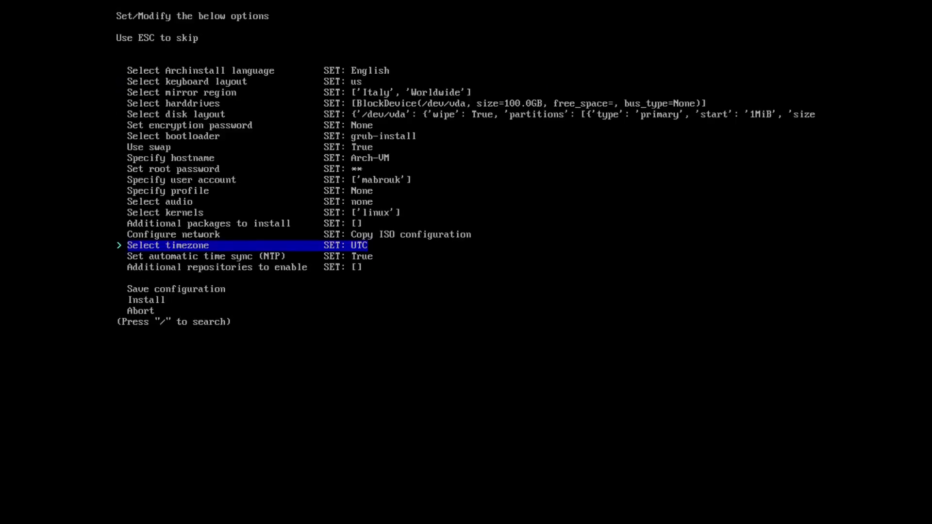
Step: Set the timezone to Africa/Cairo by searching the timezone list for 'cai'
{"action": "key", "text": "Down"}
{"action": "key", "text": "Up"}
{"action": "key", "text": "Return"}
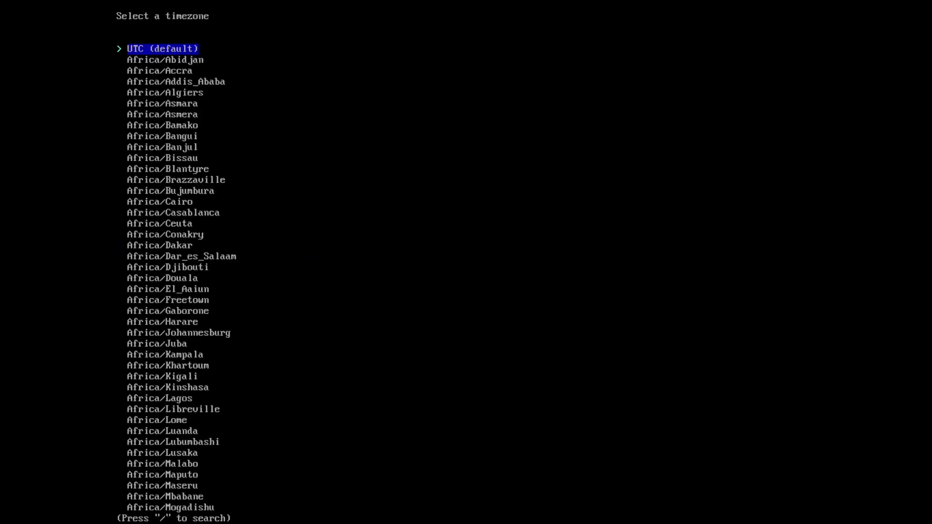
{"action": "key", "text": "Up"}
{"action": "key", "text": "Up"}
{"action": "key", "text": "Up"}
{"action": "key", "text": "Up"}
{"action": "key", "text": "Up"}
{"action": "key", "text": "Up"}
{"action": "key", "text": "Up"}
{"action": "key", "text": "Up"}
{"action": "key", "text": "Up"}
{"action": "key", "text": "Up"}
{"action": "key", "text": "Up"}
{"action": "key", "text": "Up"}
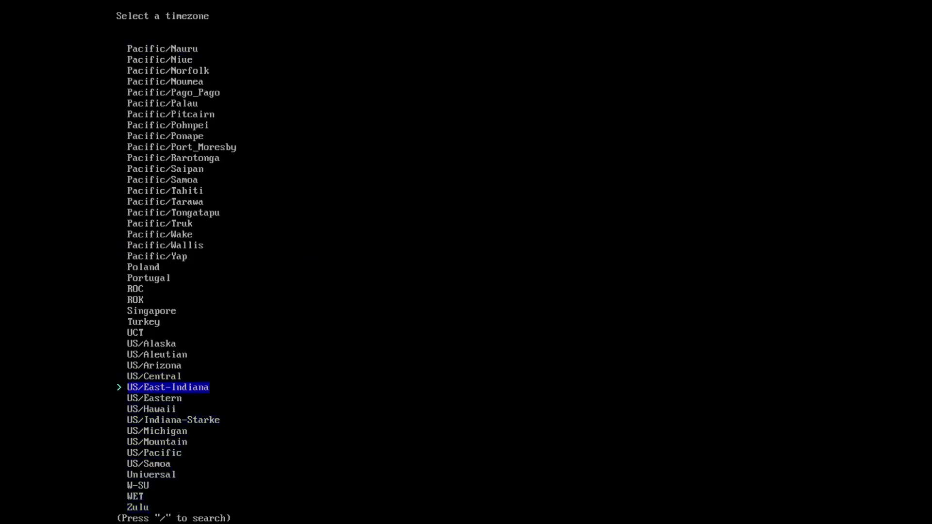
{"action": "key", "text": "Down"}
{"action": "key", "text": "Down"}
{"action": "key", "text": "Down"}
{"action": "key", "text": "Down"}
{"action": "key", "text": "Down"}
{"action": "key", "text": "Down"}
{"action": "key", "text": "Down"}
{"action": "key", "text": "Down"}
{"action": "key", "text": "Down"}
{"action": "key", "text": "Down"}
{"action": "key", "text": "Down"}
{"action": "key", "text": "Down"}
{"action": "key", "text": "Down"}
{"action": "key", "text": "Down"}
{"action": "key", "text": "Down"}
{"action": "key", "text": "Up"}
{"action": "key", "text": "Up"}
{"action": "key", "text": "Up"}
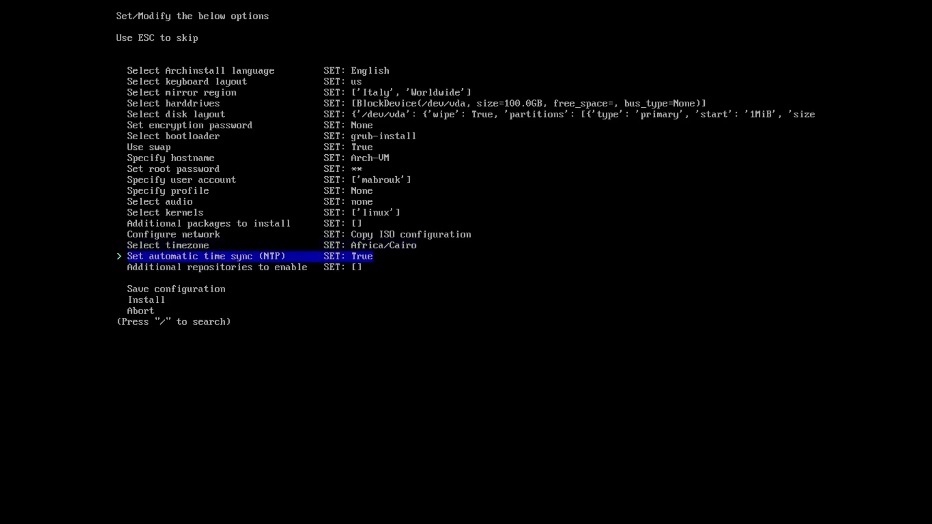
Step: Enable the multilib repository under Additional repositories
{"action": "key", "text": "Down"}
{"action": "key", "text": "Up"}
{"action": "key", "text": "Down"}
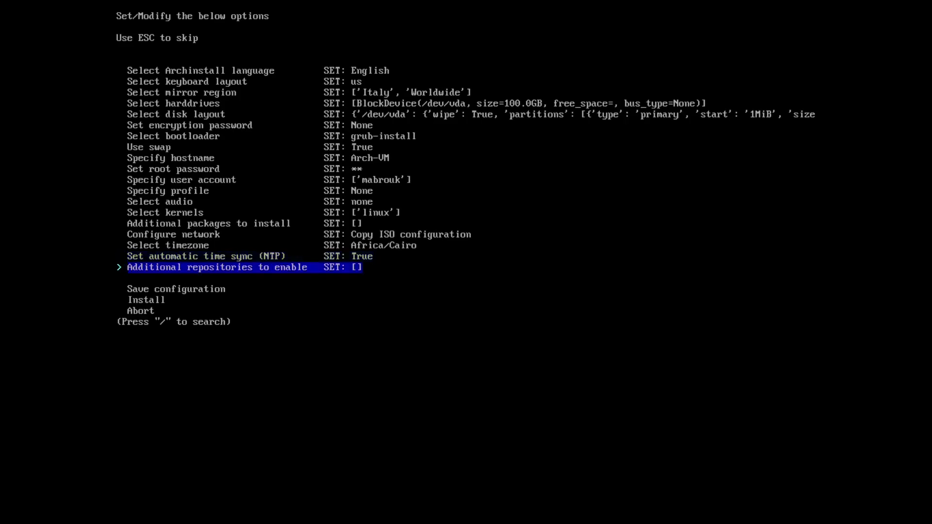
{"action": "key", "text": "Return"}
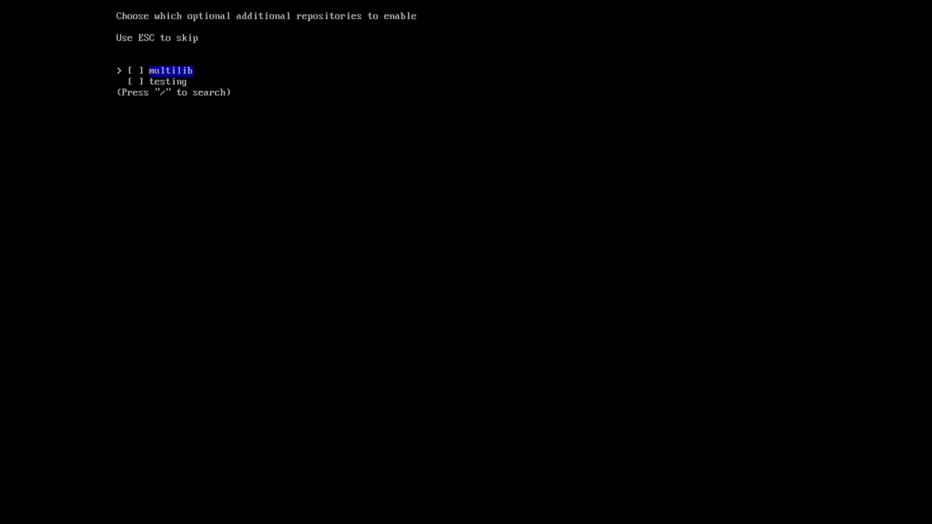
{"action": "key", "text": "Down"}
{"action": "key", "text": "Up"}
{"action": "key", "text": "space"}
{"action": "key", "text": "Return"}
{"action": "key", "text": "Down"}
{"action": "key", "text": "Up"}
{"action": "key", "text": "Up"}
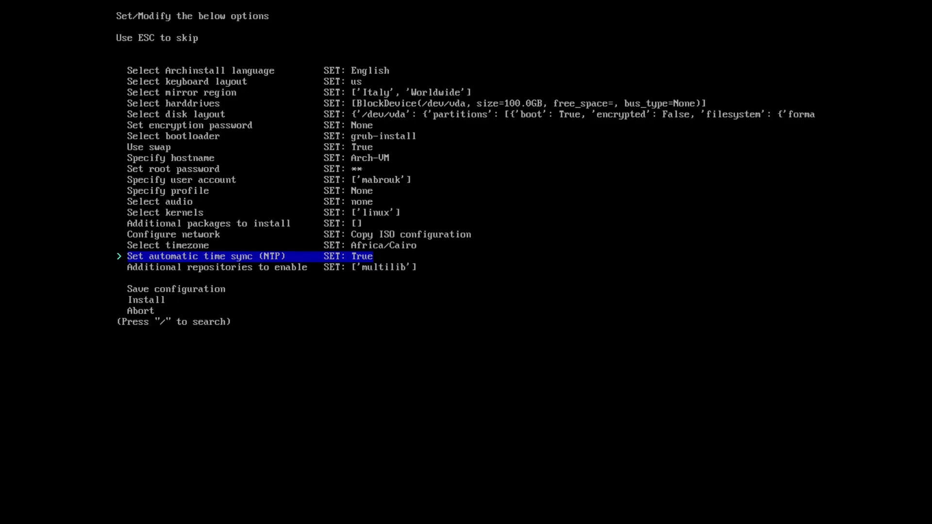
{"action": "key", "text": "Down"}
{"action": "key", "text": "Down"}
{"action": "key", "text": "Down"}
Step: Preview the save options, then save all three configuration files into the / directory
{"action": "key", "text": "Up"}
{"action": "key", "text": "Return"}
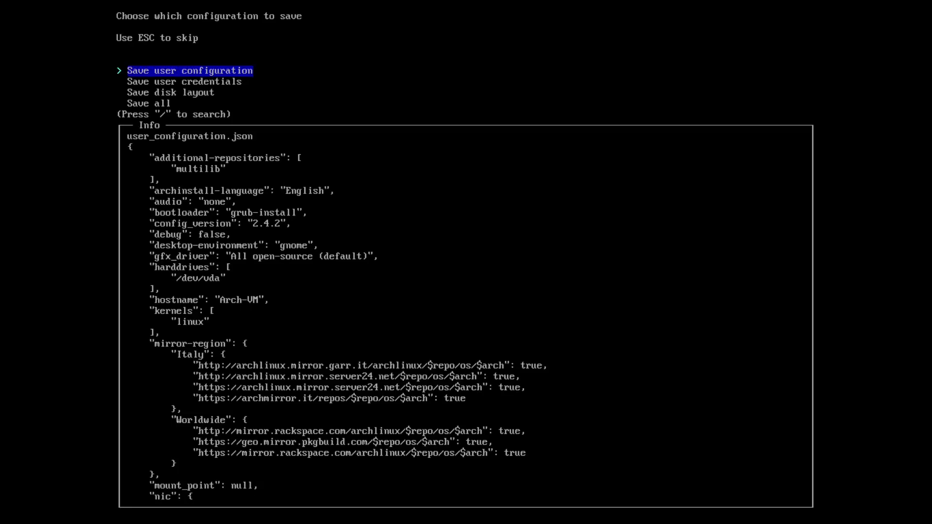
{"action": "key", "text": "Down"}
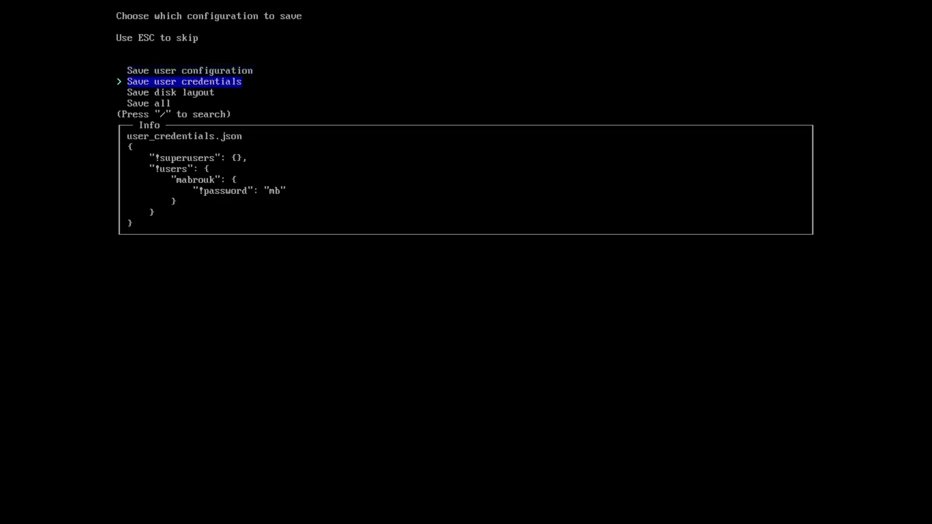
{"action": "key", "text": "Down"}
{"action": "key", "text": "Up"}
{"action": "key", "text": "Down"}
{"action": "key", "text": "Up"}
{"action": "key", "text": "Down"}
{"action": "key", "text": "Up"}
{"action": "key", "text": "Up"}
{"action": "key", "text": "Up"}
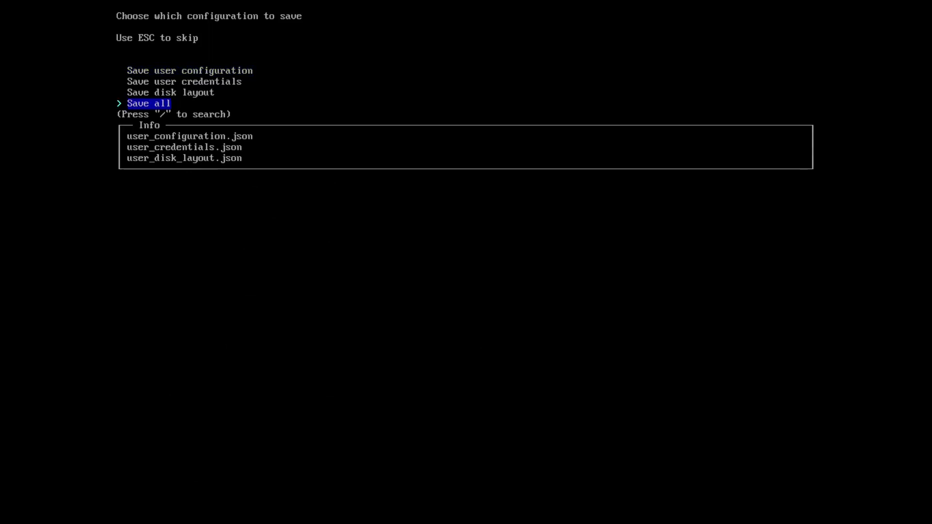
{"action": "key", "text": "Up"}
{"action": "key", "text": "Return"}
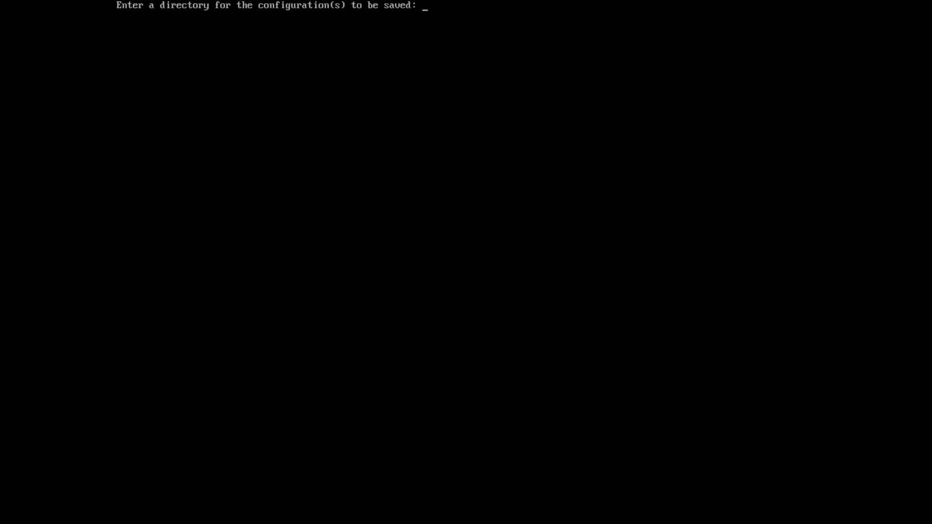
{"action": "type", "text": "/"}
{"action": "key", "text": "Return"}
Step: Also save the user credentials file into the / directory
{"action": "key", "text": "Up"}
{"action": "key", "text": "Return"}
{"action": "key", "text": "Down"}
{"action": "key", "text": "Return"}
Step: Confirm / as the save directory, then list the saved files with ls
{"action": "key", "text": "Return"}
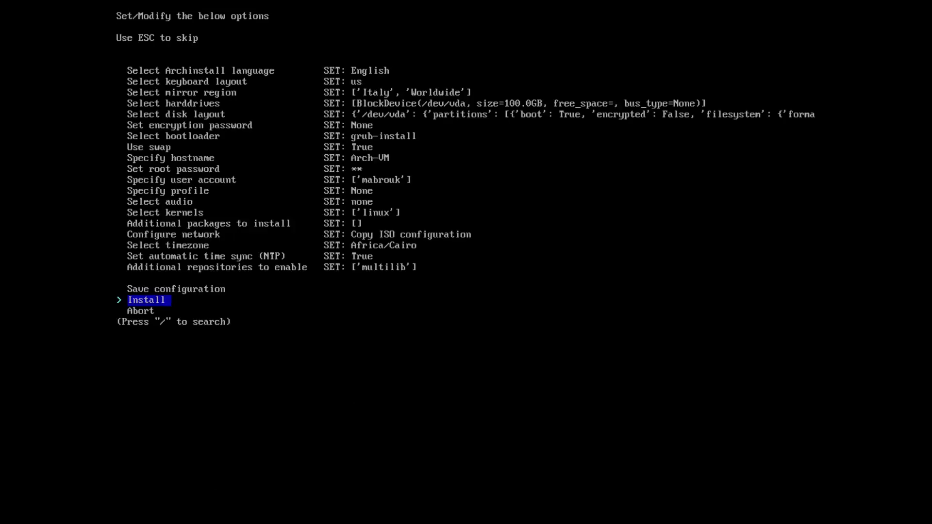
{"action": "key", "text": "Down"}
{"action": "key", "text": "Return"}
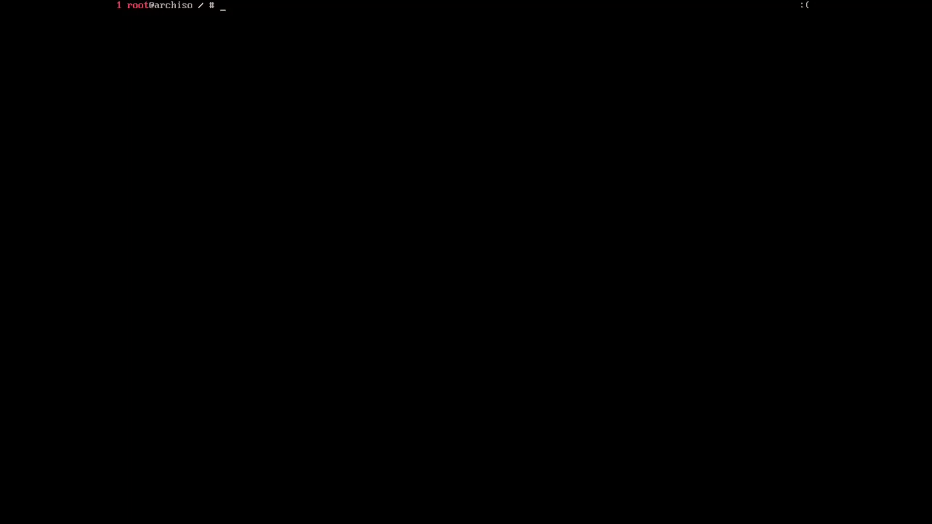
{"action": "type", "text": "archi"}
{"action": "key", "text": "BackSpace"}
{"action": "key", "text": "BackSpace"}
{"action": "key", "text": "BackSpace"}
{"action": "key", "text": "BackSpace"}
{"action": "key", "text": "BackSpace"}
{"action": "type", "text": "ls"}
{"action": "key", "text": "Return"}
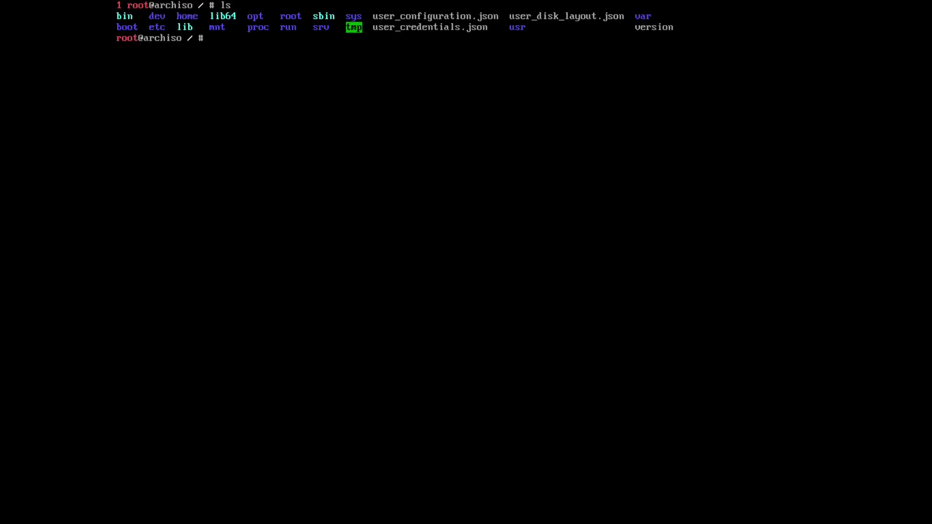
Step: Launch archinstall with --config user_configuration.json, --creds user_credentials.json and --disk_layouts user_disk_layout.json
{"action": "type", "text": "archinstall --config user"}
{"action": "key", "text": "Tab"}
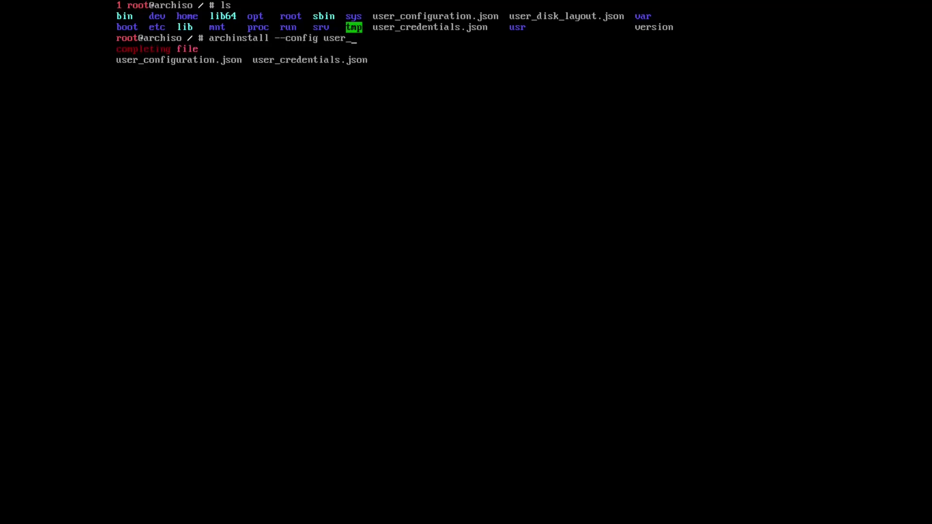
{"action": "type", "text": "co"}
{"action": "key", "text": "Tab"}
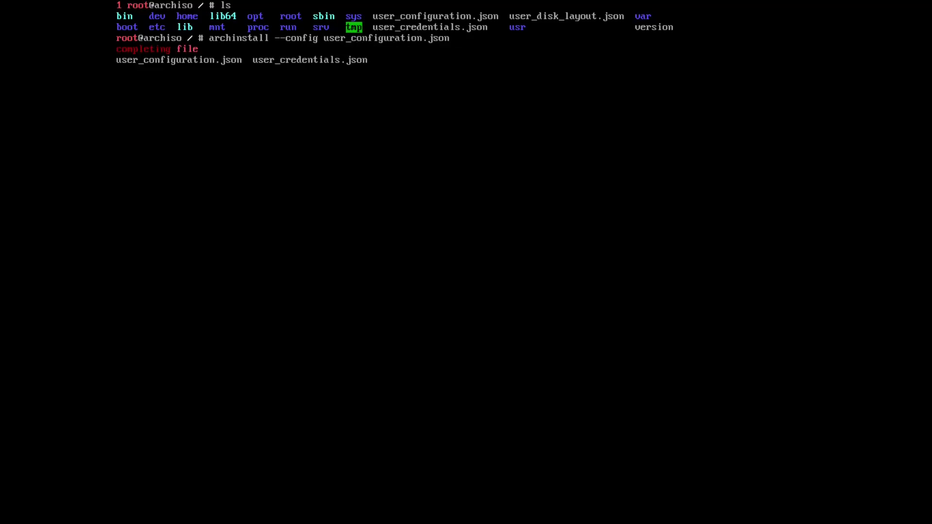
{"action": "type", "text": "--creds user_cre"}
{"action": "key", "text": "Tab"}
{"action": "type", "text": "--disk_l"}
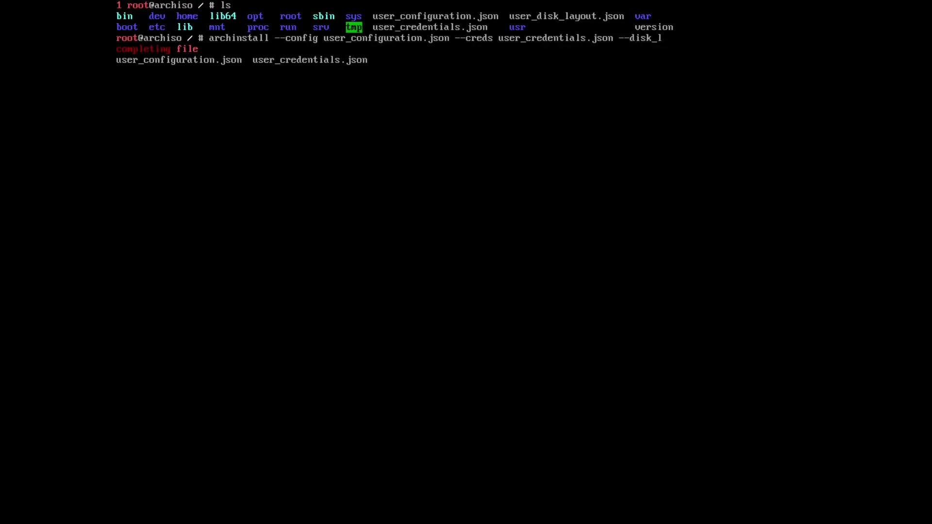
{"action": "type", "text": "ayouts us"}
{"action": "key", "text": "Tab"}
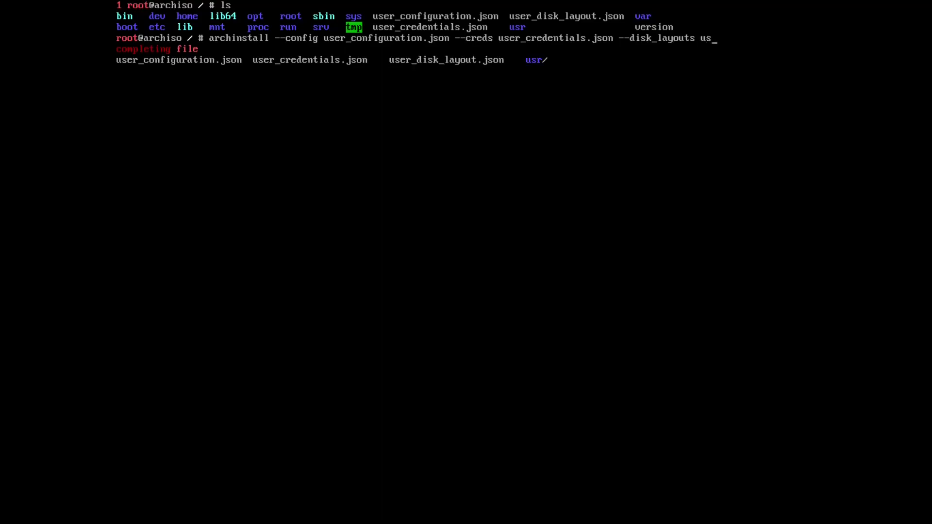
{"action": "key", "text": "Tab"}
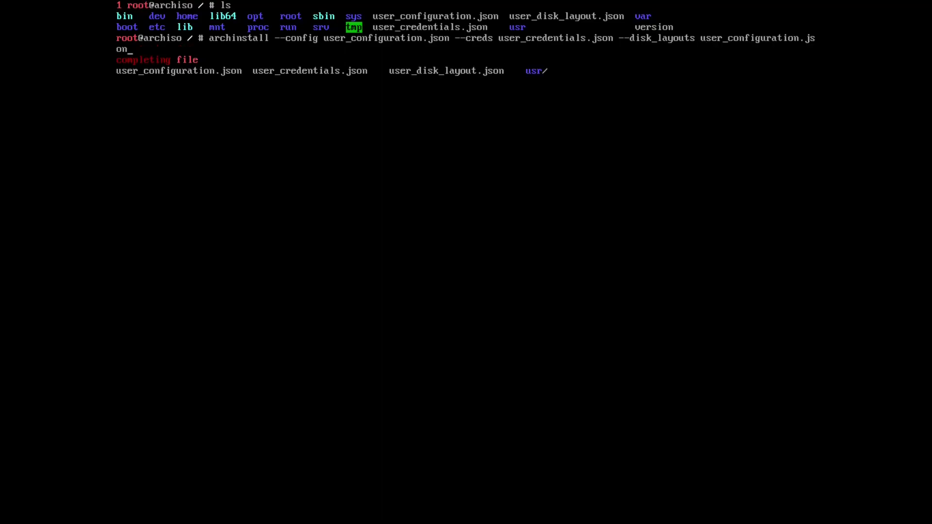
{"action": "key", "text": "BackSpace"}
{"action": "key", "text": "BackSpace"}
{"action": "key", "text": "BackSpace"}
{"action": "key", "text": "BackSpace"}
{"action": "key", "text": "BackSpace"}
{"action": "key", "text": "BackSpace"}
{"action": "key", "text": "BackSpace"}
{"action": "key", "text": "BackSpace"}
{"action": "key", "text": "BackSpace"}
{"action": "key", "text": "BackSpace"}
{"action": "key", "text": "BackSpace"}
{"action": "key", "text": "BackSpace"}
{"action": "key", "text": "BackSpace"}
{"action": "key", "text": "BackSpace"}
{"action": "key", "text": "BackSpace"}
{"action": "key", "text": "BackSpace"}
{"action": "key", "text": "BackSpace"}
{"action": "key", "text": "BackSpace"}
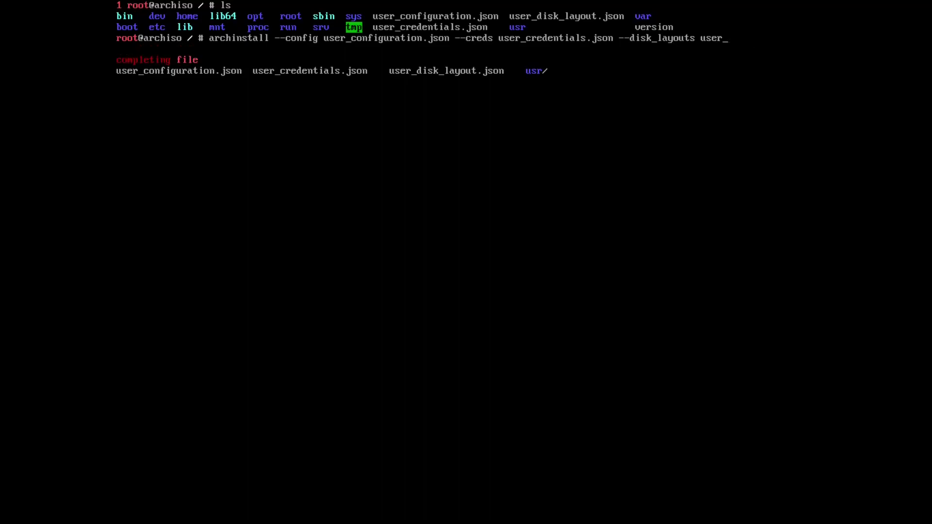
{"action": "type", "text": "d"}
{"action": "key", "text": "Tab"}
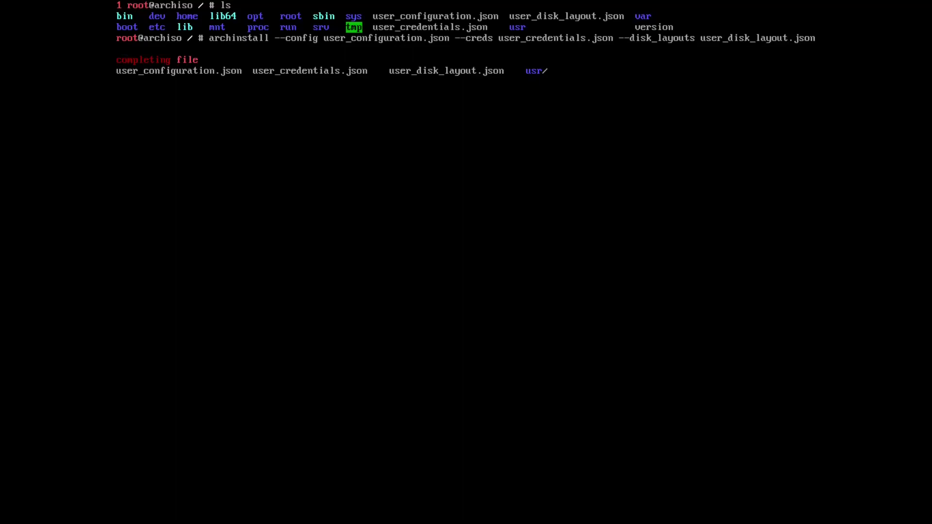
{"action": "key", "text": "Return"}
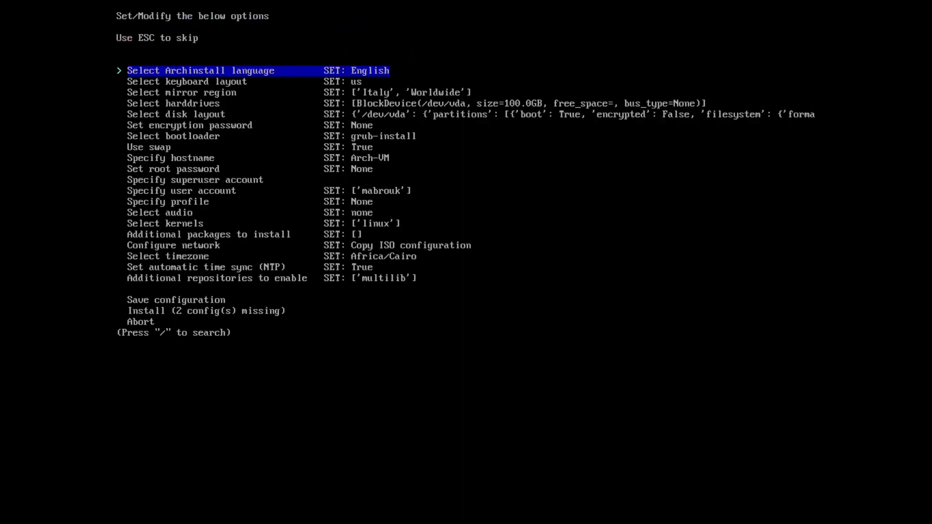
Step: Choose Install and accept the shown configuration to install Arch Linux onto /dev/vda
{"action": "key", "text": "Down"}
{"action": "key", "text": "Down"}
{"action": "key", "text": "Down"}
{"action": "key", "text": "Down"}
{"action": "key", "text": "Down"}
{"action": "key", "text": "Down"}
{"action": "key", "text": "Down"}
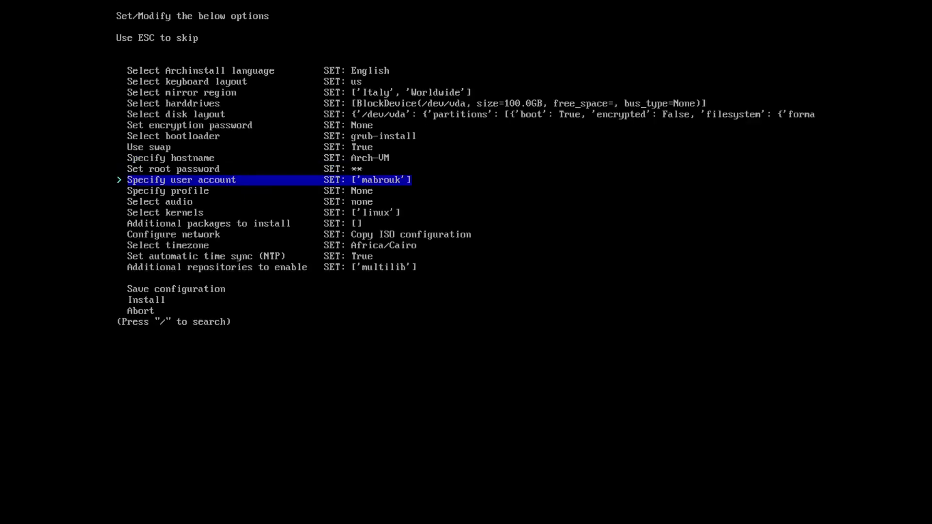
{"action": "key", "text": "Down"}
{"action": "key", "text": "Down"}
{"action": "key", "text": "Down"}
{"action": "key", "text": "Down"}
{"action": "key", "text": "Down"}
{"action": "key", "text": "Down"}
{"action": "key", "text": "Down"}
{"action": "key", "text": "Down"}
{"action": "key", "text": "Down"}
{"action": "key", "text": "Down"}
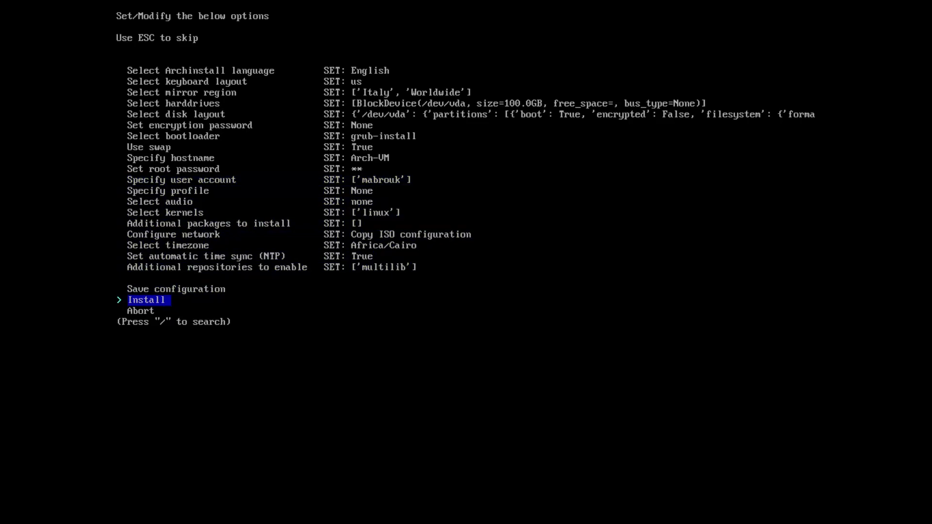
{"action": "key", "text": "Return"}
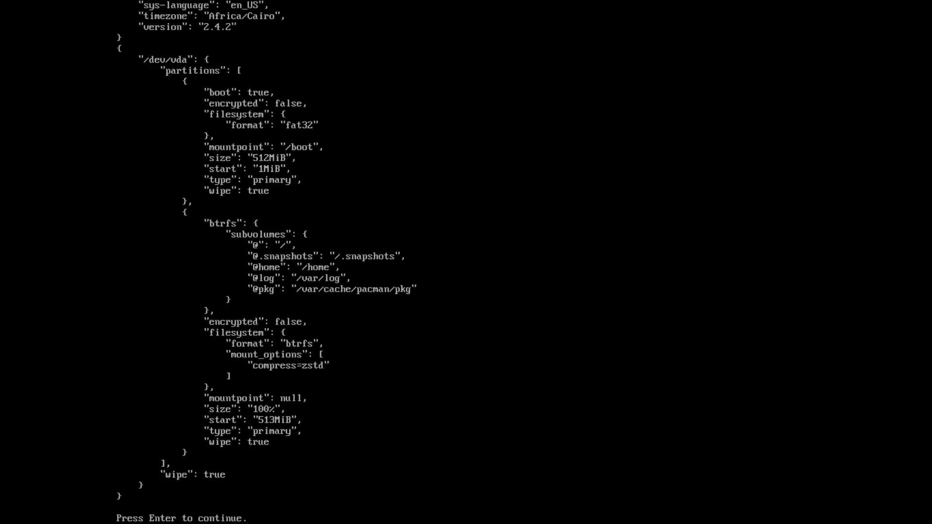
{"action": "key", "text": "Return"}
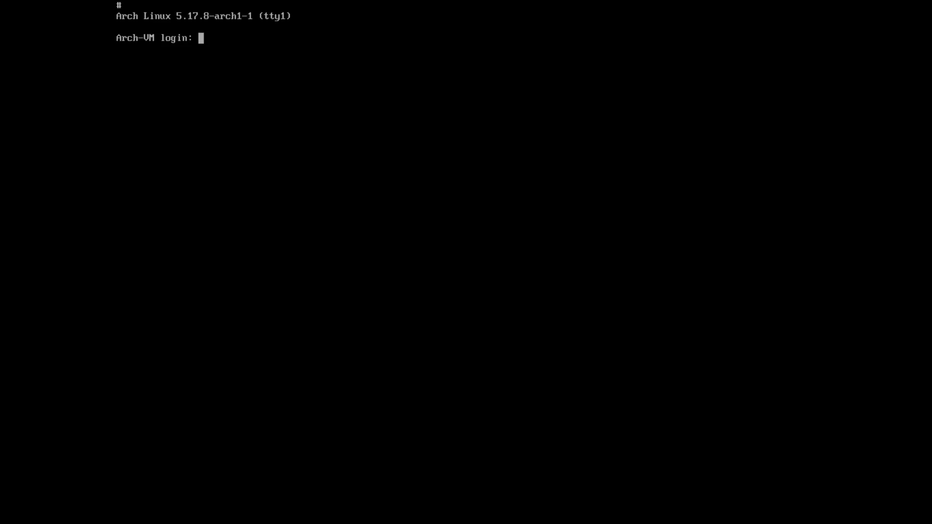
Step: Log in as the regular user and attempt a full upgrade with sudo pacman -Syyu
{"action": "type", "text": "mabrouk"}
{"action": "key", "text": "Return"}
{"action": "key", "text": "Return"}
{"action": "type", "text": "sudo pacman -Syyu"}
{"action": "key", "text": "Return"}
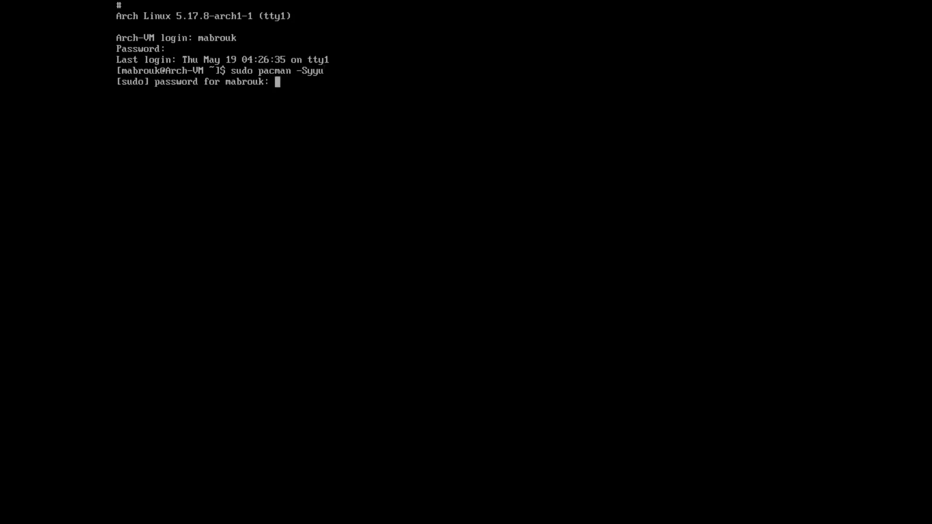
{"action": "key", "text": "Return"}
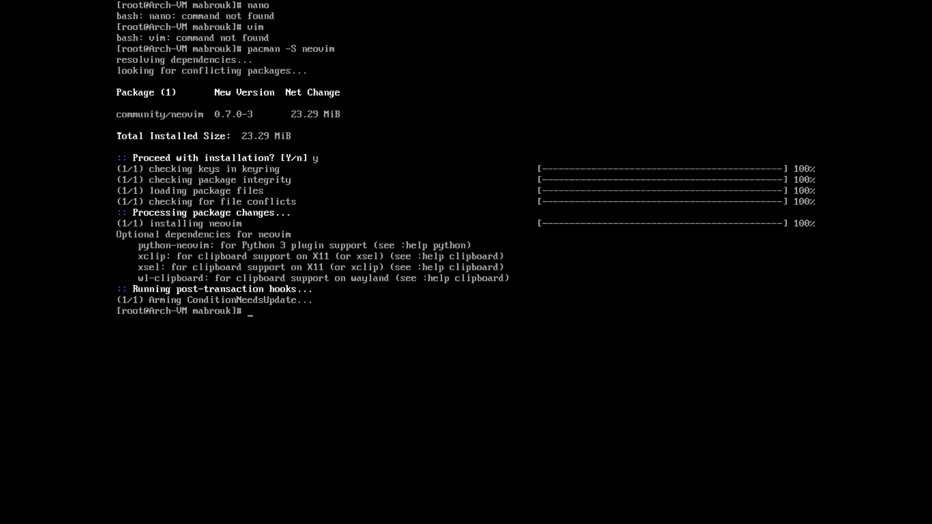
Step: Make Neovim the default editor with export EDITOR=nvim after visudo fails
{"action": "type", "text": "visudo"}
{"action": "key", "text": "Return"}
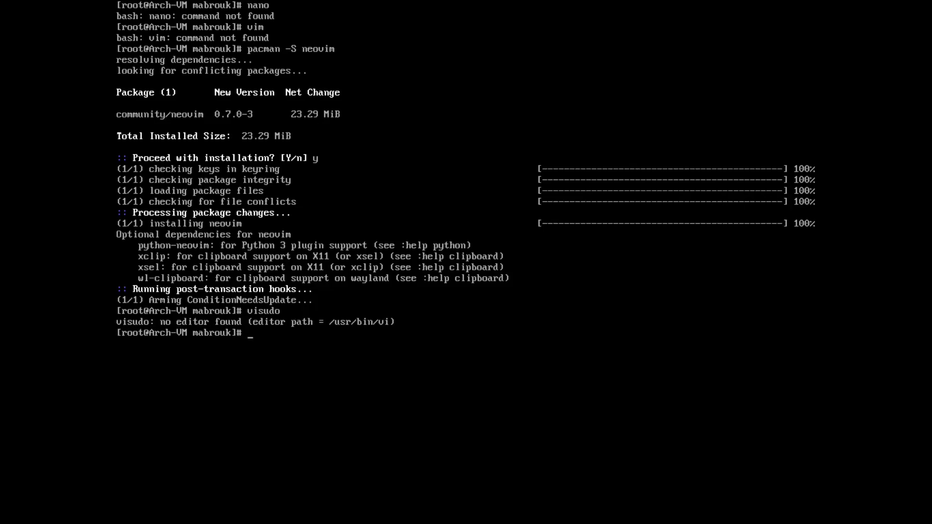
{"action": "type", "text": "export EDITOR=n"}
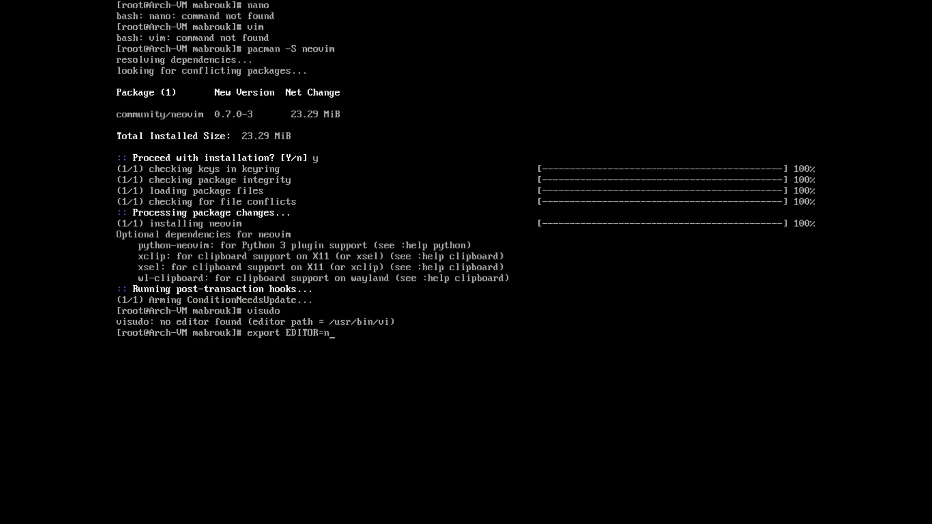
{"action": "type", "text": "vim"}
{"action": "key", "text": "Return"}
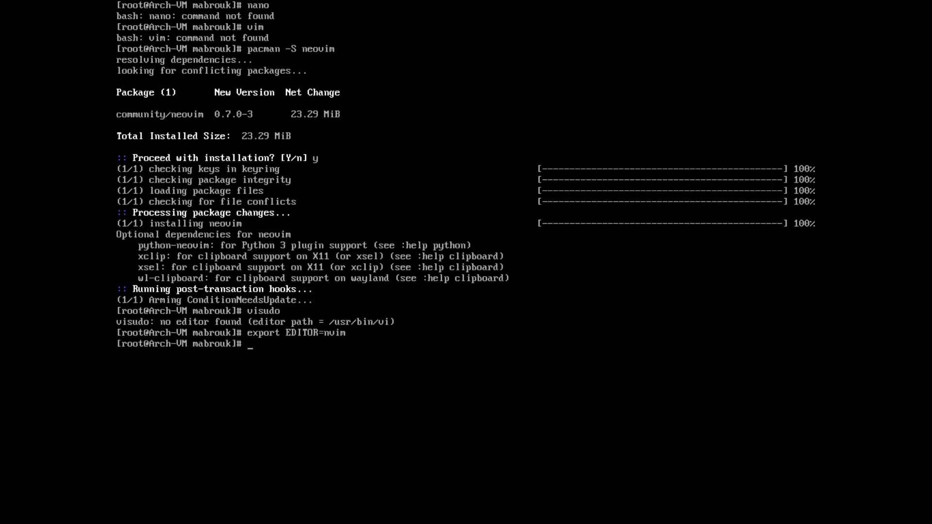
Step: Uncomment %wheel ALL=(ALL:ALL) ALL in visudo, save with :wq, and exit the root shell
{"action": "type", "text": "visudo"}
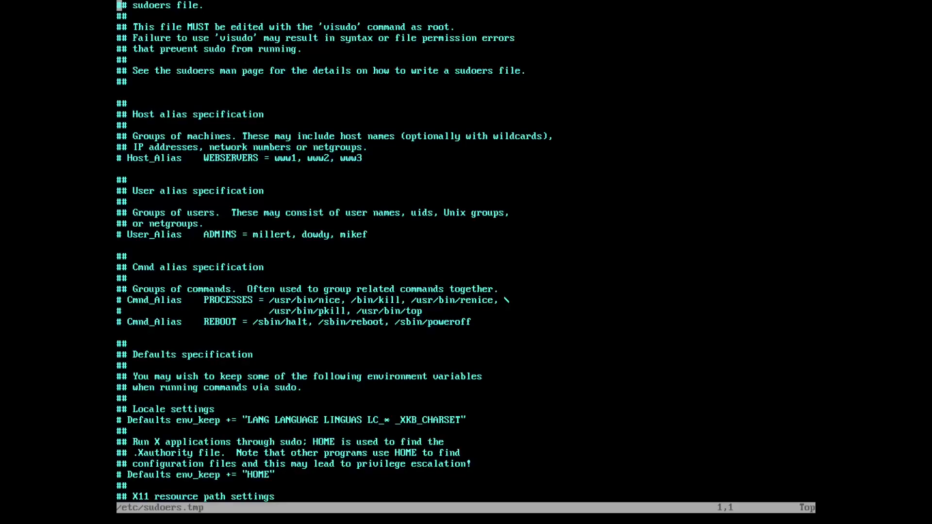
{"action": "key", "text": "ctrl+d"}
{"action": "key", "text": "ctrl+d"}
{"action": "key", "text": "ctrl+d"}
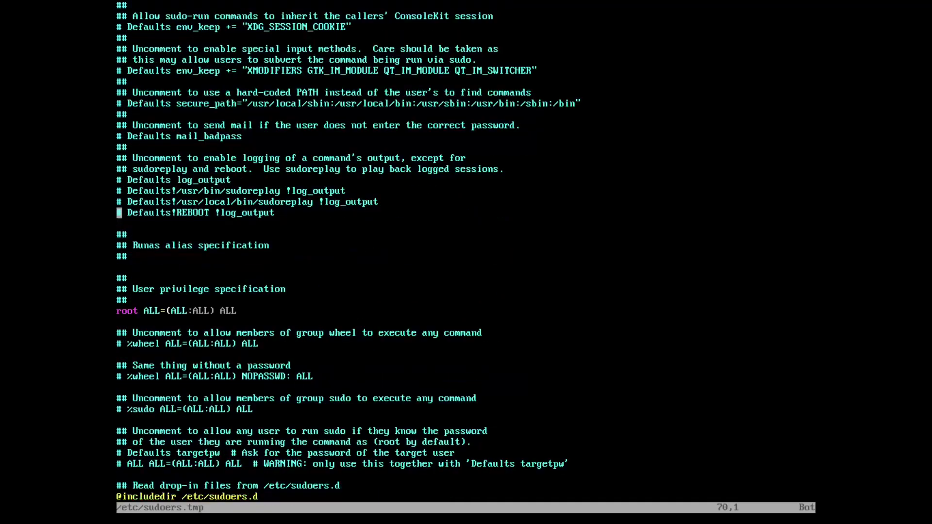
{"action": "key", "text": "Up"}
{"action": "key", "text": "Down"}
{"action": "key", "text": "Down"}
{"action": "key", "text": "Down"}
{"action": "key", "text": "Down"}
{"action": "key", "text": "Down"}
{"action": "key", "text": "Down"}
{"action": "key", "text": "Down"}
{"action": "key", "text": "Down"}
{"action": "key", "text": "Down"}
{"action": "key", "text": "Down"}
{"action": "key", "text": "Down"}
{"action": "key", "text": "Down"}
{"action": "key", "text": "Down"}
{"action": "key", "text": "x"}
{"action": "key", "text": "x"}
{"action": "key", "text": "shift+semicolon"}
{"action": "type", "text": "wq"}
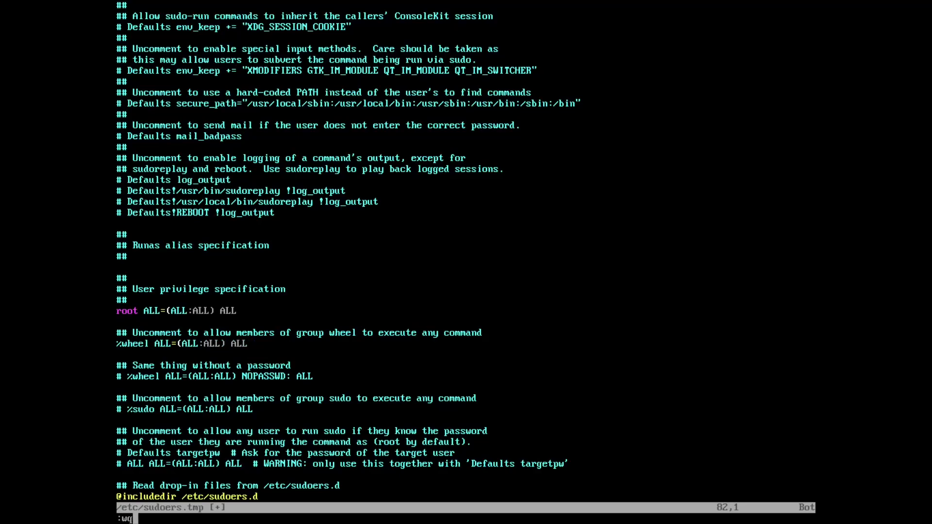
{"action": "key", "text": "Return"}
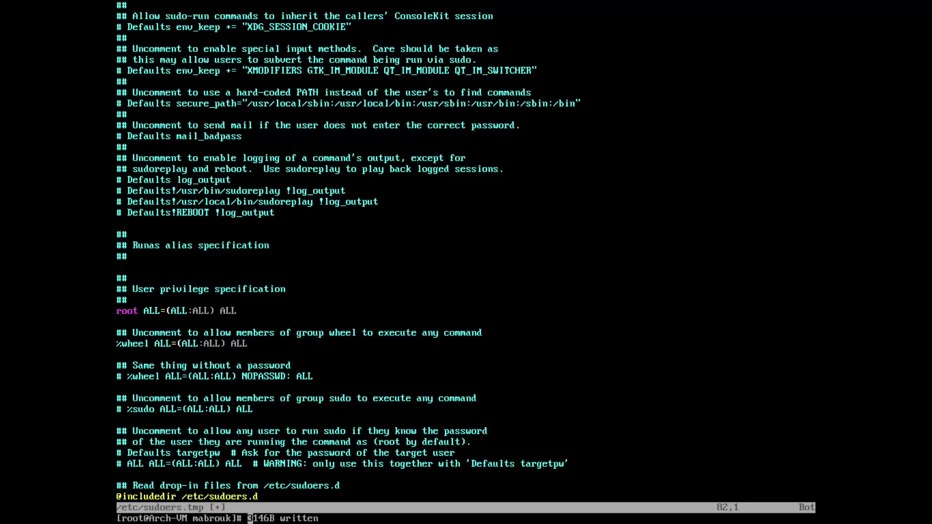
{"action": "type", "text": "exit"}
{"action": "key", "text": "Return"}
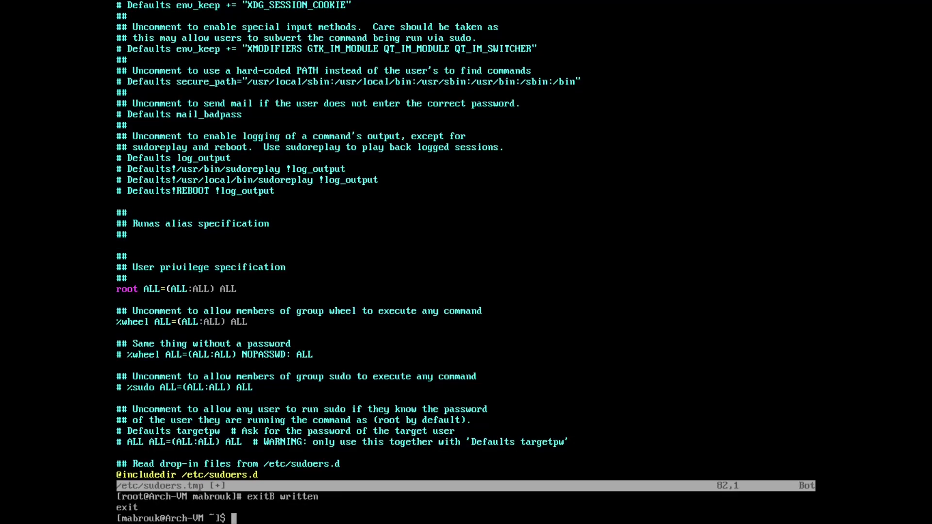
Step: Print $USER, then run sudo pacman -Syyu and decline the upgrade with n
{"action": "type", "text": "echo $USER"}
{"action": "key", "text": "Return"}
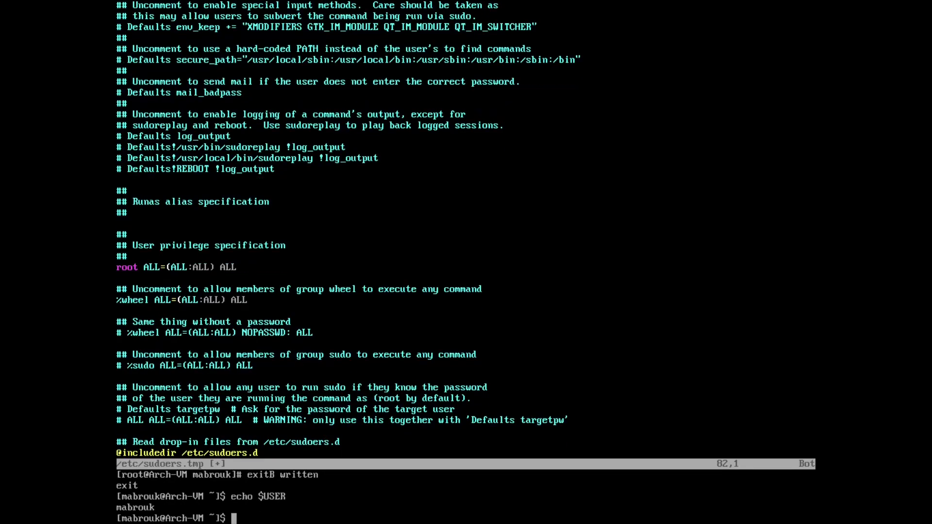
{"action": "type", "text": "sudo pacman -Syyu"}
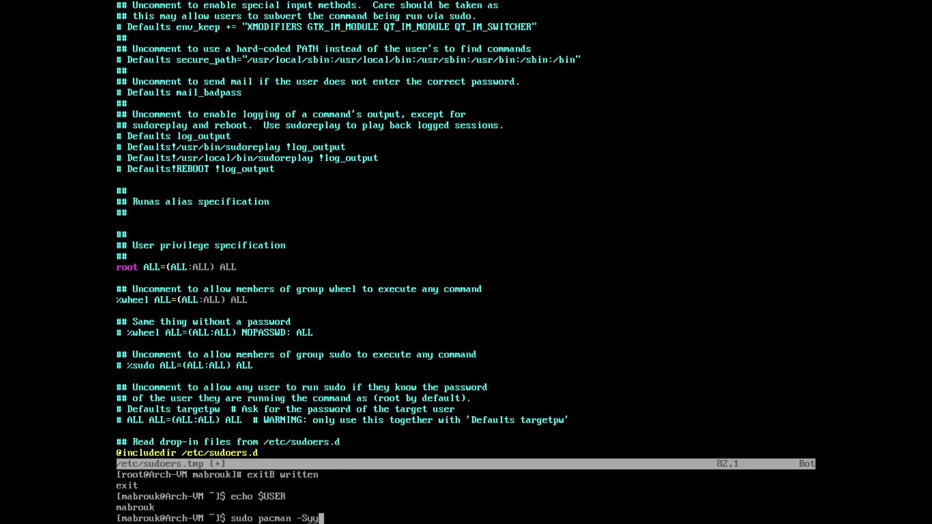
{"action": "key", "text": "Return"}
{"action": "key", "text": "Return"}
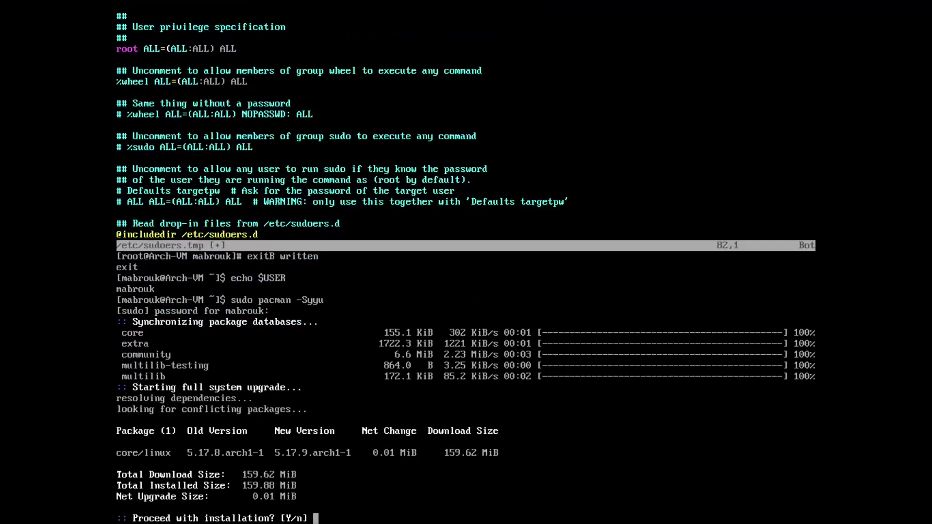
{"action": "type", "text": "n"}
{"action": "key", "text": "Return"}
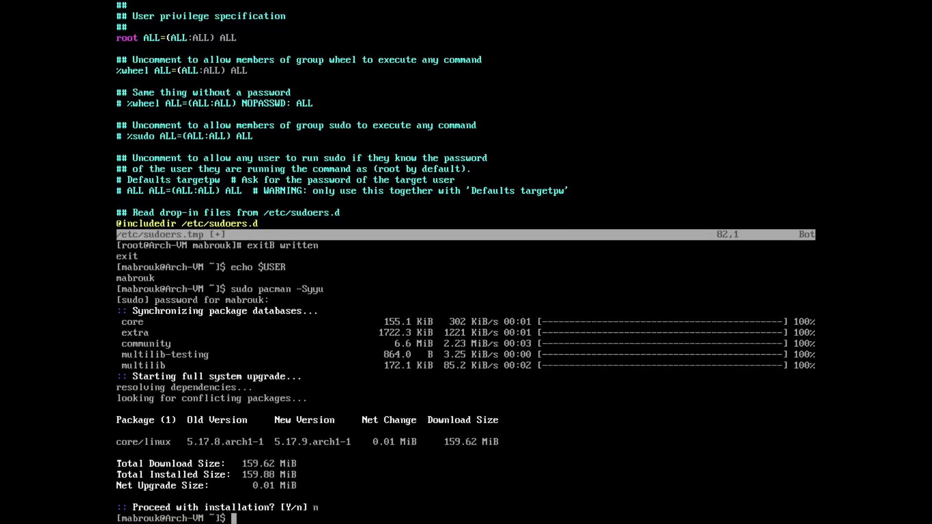
Step: Install neofetch with sudo pacman -S neofetch, confirming with y
{"action": "type", "text": "sudo pacman"}
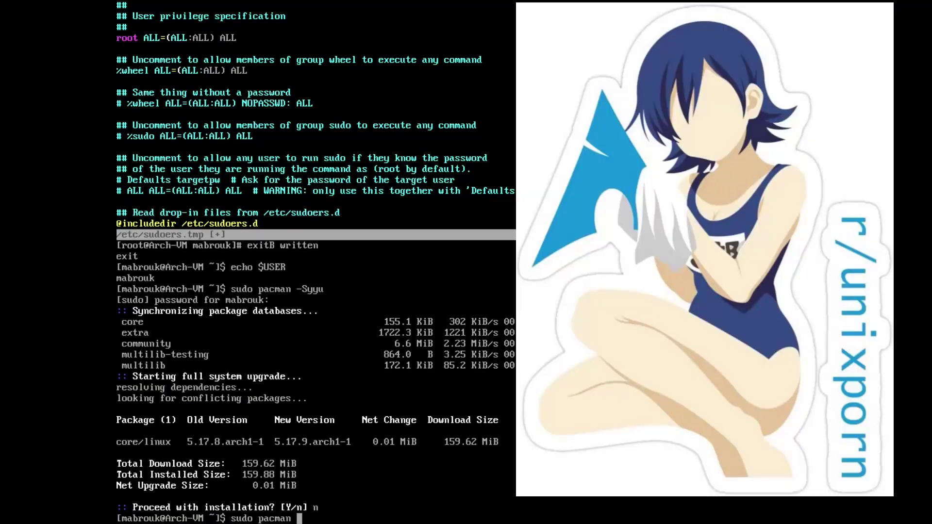
{"action": "type", "text": " -S neofetch"}
{"action": "key", "text": "Return"}
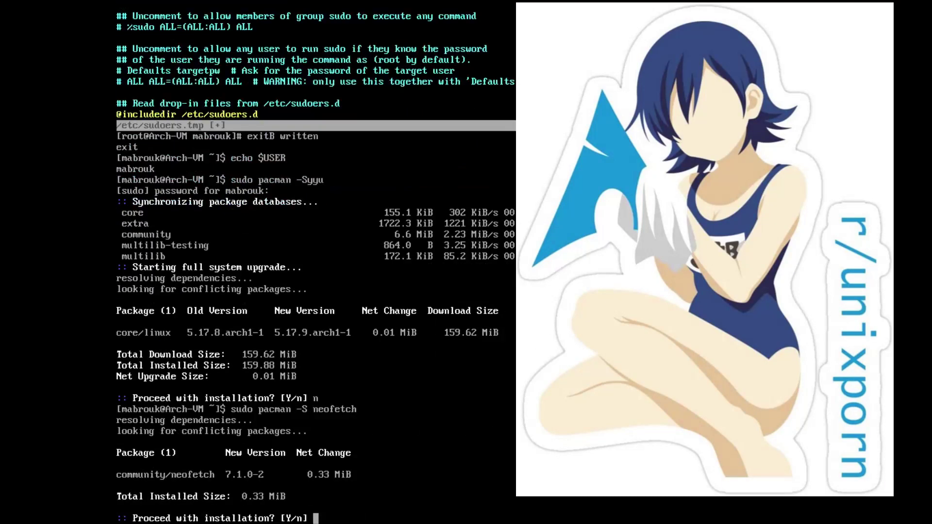
{"action": "type", "text": "y"}
{"action": "key", "text": "Return"}
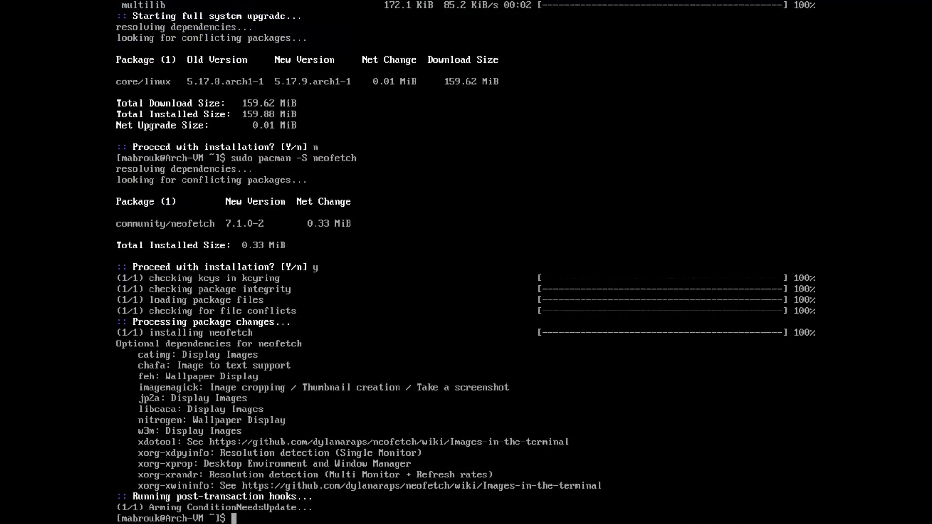
Step: Run neofetch to display the Arch Linux x86_64 summary with kernel 5.17.8-arch1-1
{"action": "type", "text": "neofetch"}
{"action": "key", "text": "Return"}
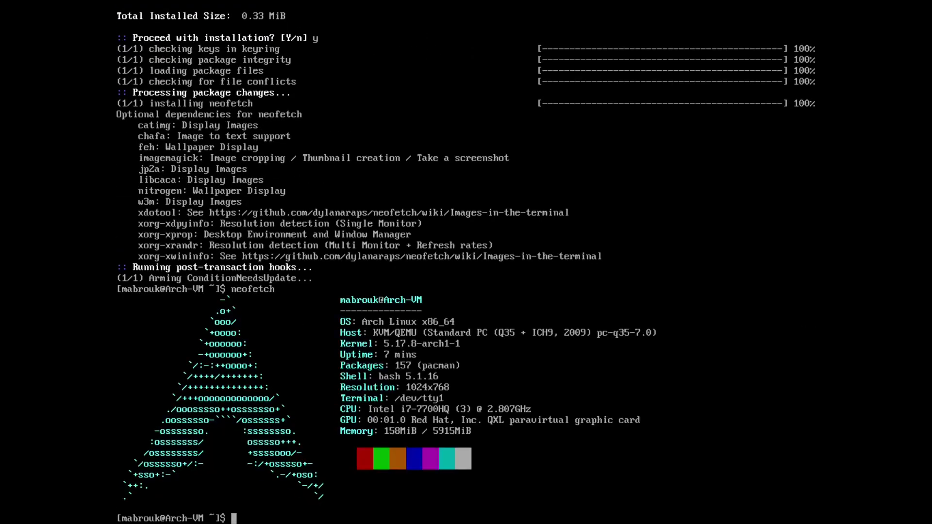